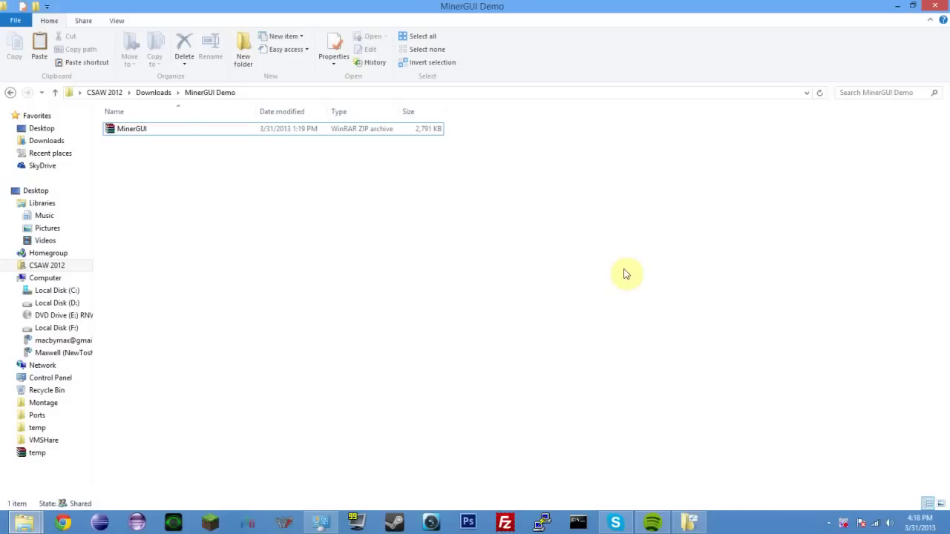
Step: Open the context menu for the 2,791 KB MinerGUI zip in the MinerGUI Demo folder
right_click(132, 131)
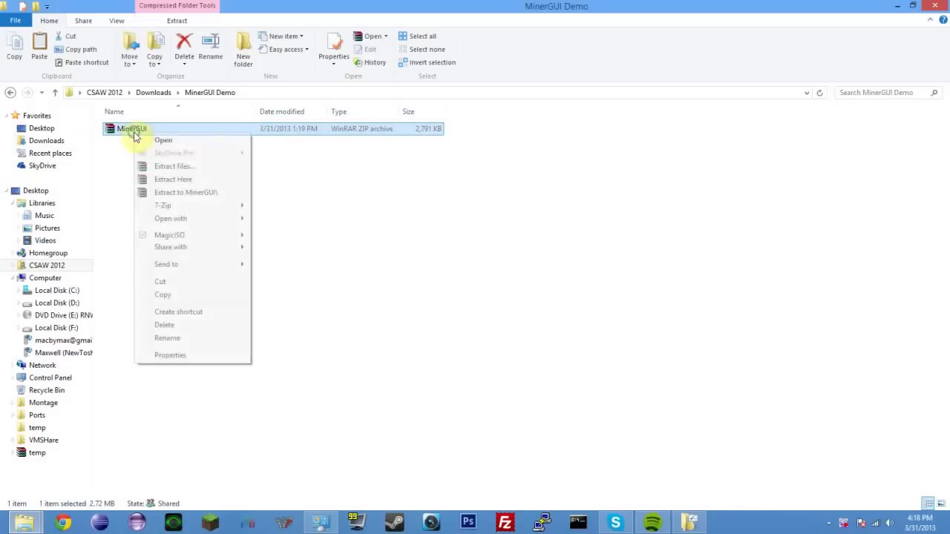
Step: Extract the zip to a MinerGUI folder and open that folder
click(184, 192)
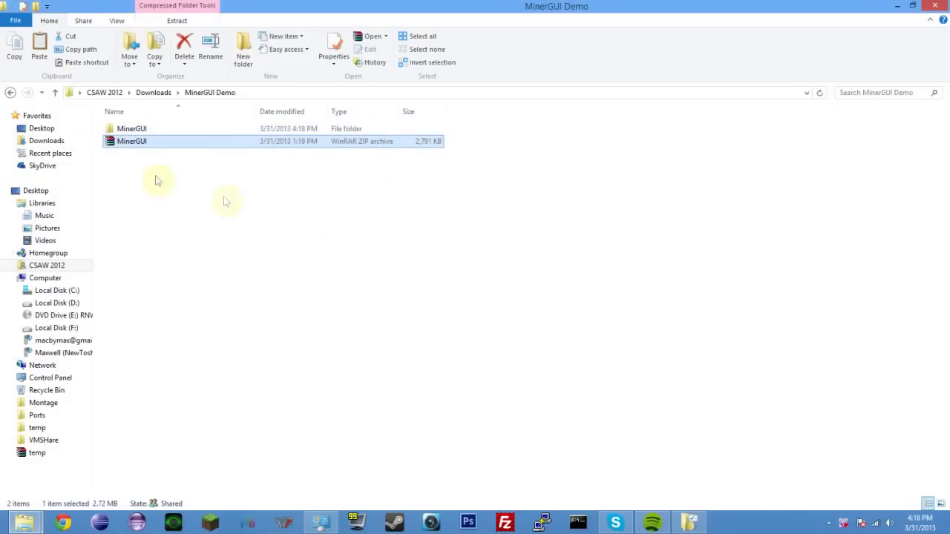
double_click(132, 130)
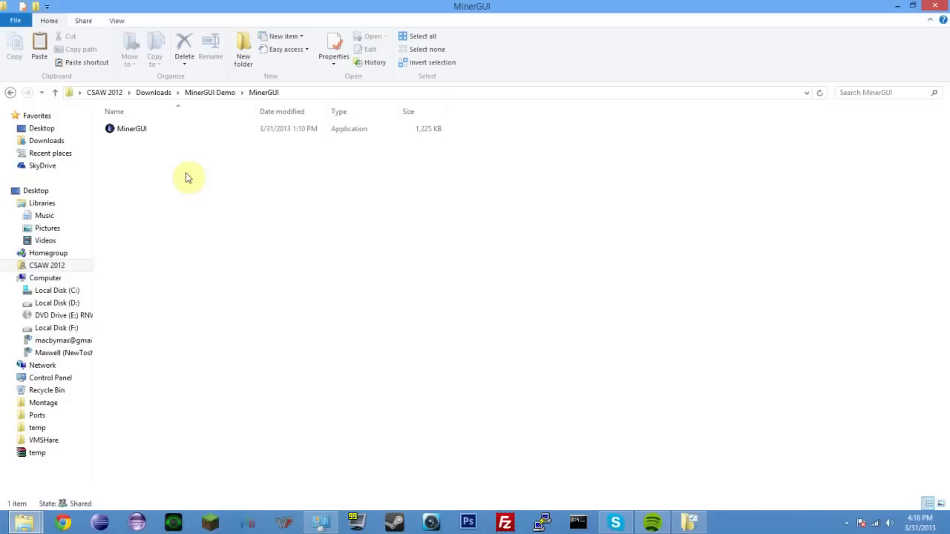
Step: Close the lingering folder view options window
click(123, 131)
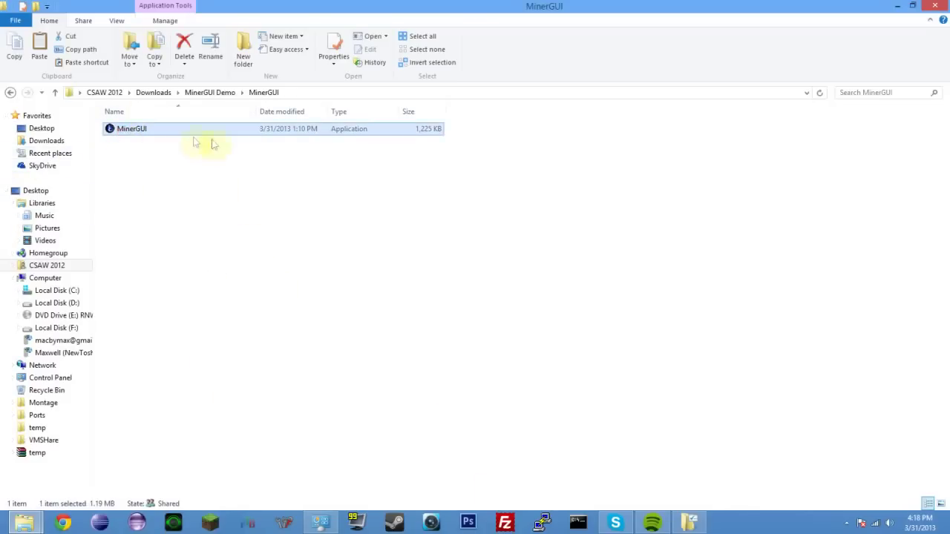
click(688, 523)
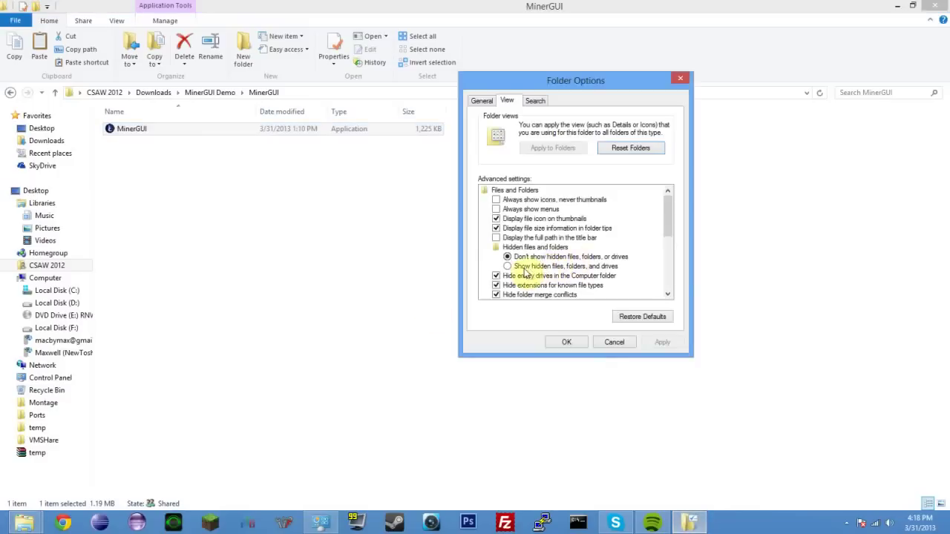
click(614, 342)
Step: Back in MinerGUI Demo, delete the extracted MinerGUI folder to the Recycle Bin
click(209, 92)
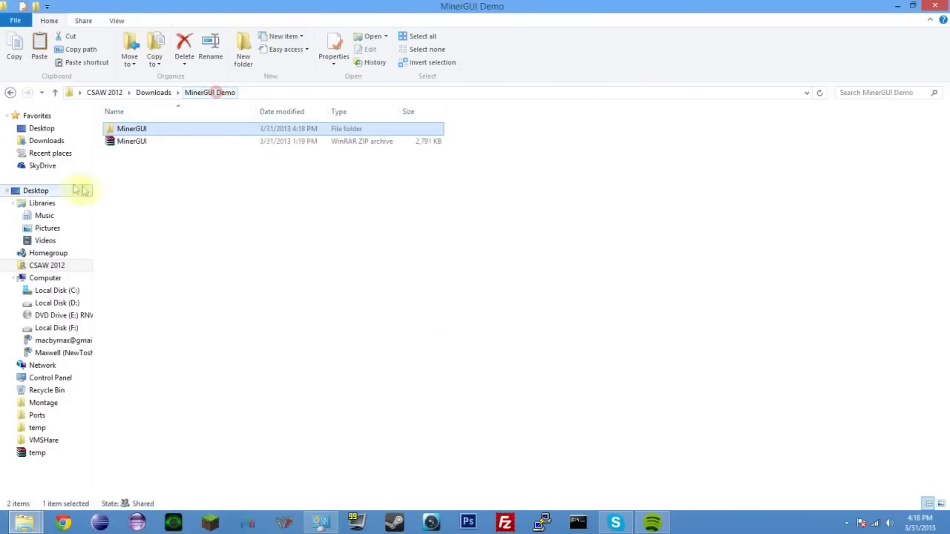
right_click(118, 129)
click(149, 406)
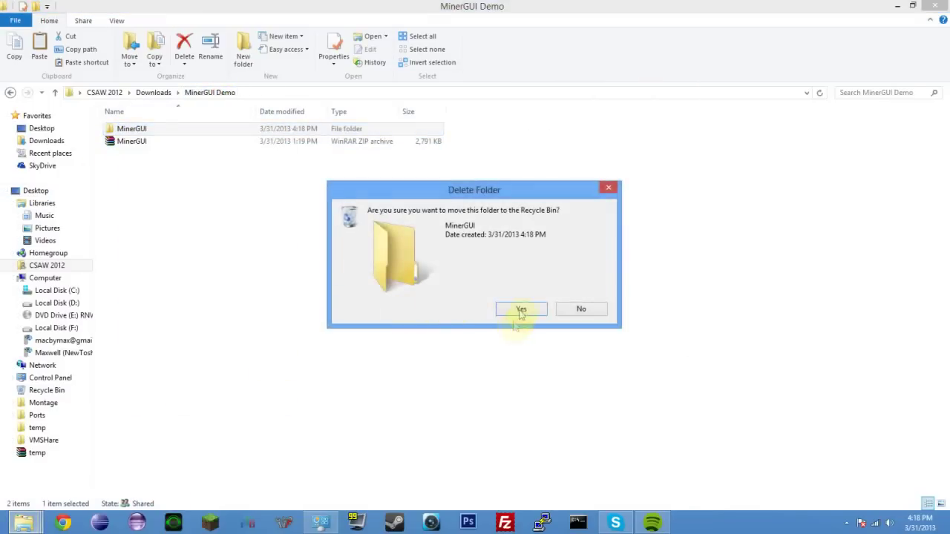
click(519, 310)
click(127, 130)
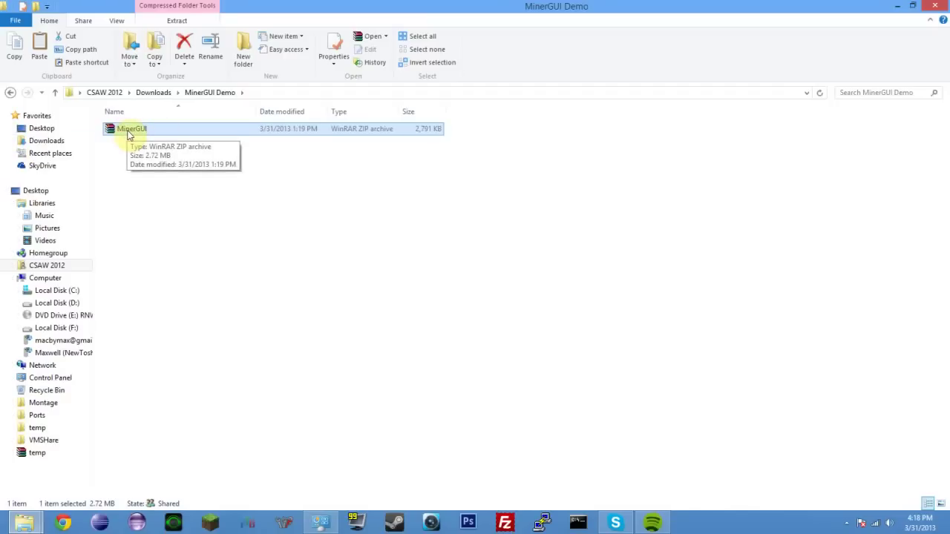
Step: Re-extract the zip with 7-Zip to "MinerGUI\" and open the new MinerGUI folder
right_click(128, 133)
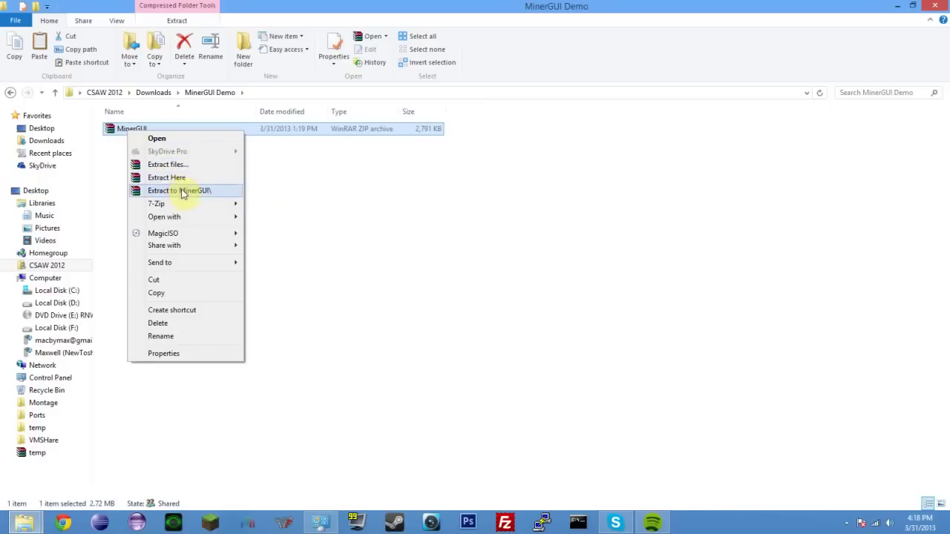
mouse_move(178, 205)
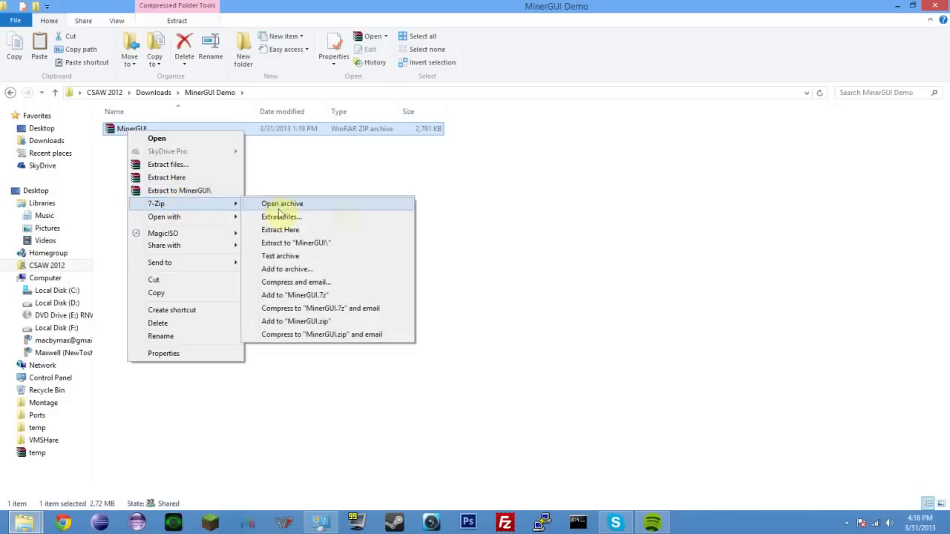
click(319, 245)
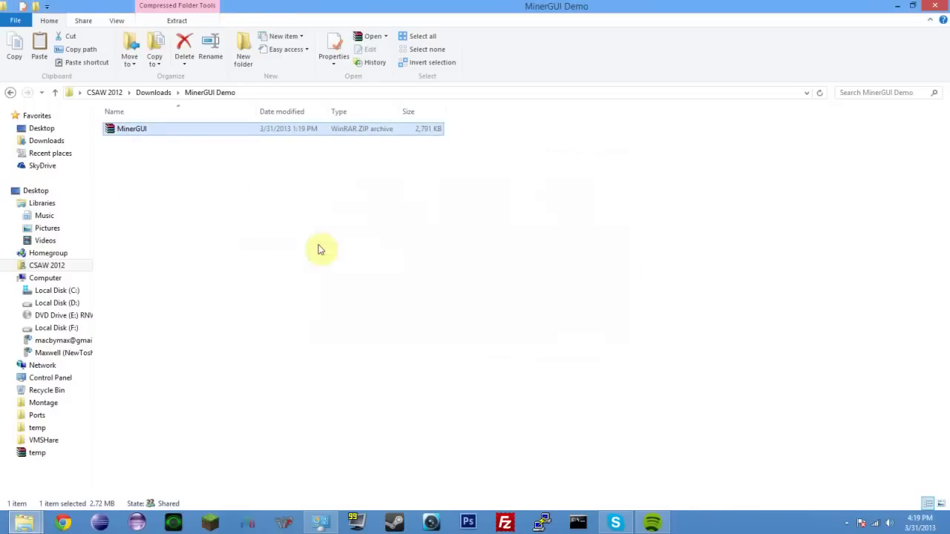
click(128, 132)
double_click(127, 132)
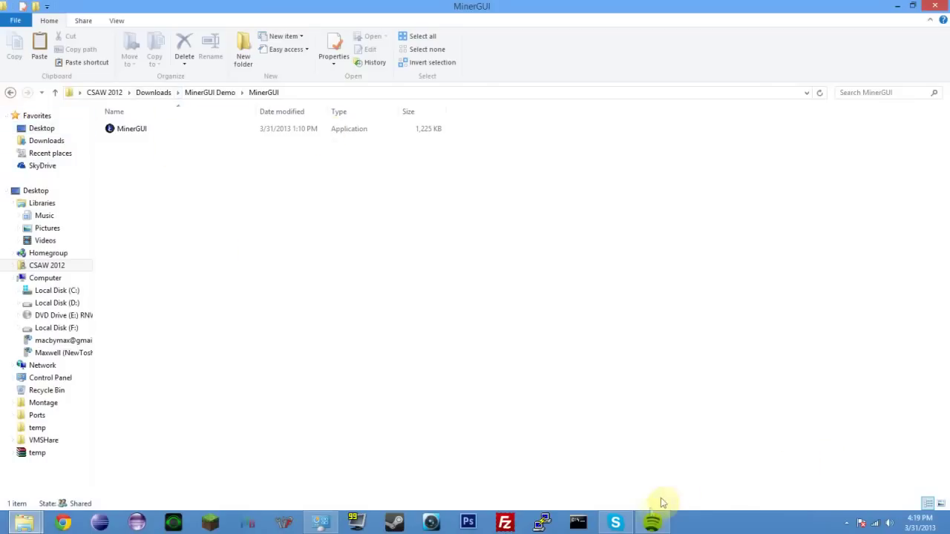
Step: In Folder Options > View, apply Show hidden files, folders and drives
click(334, 519)
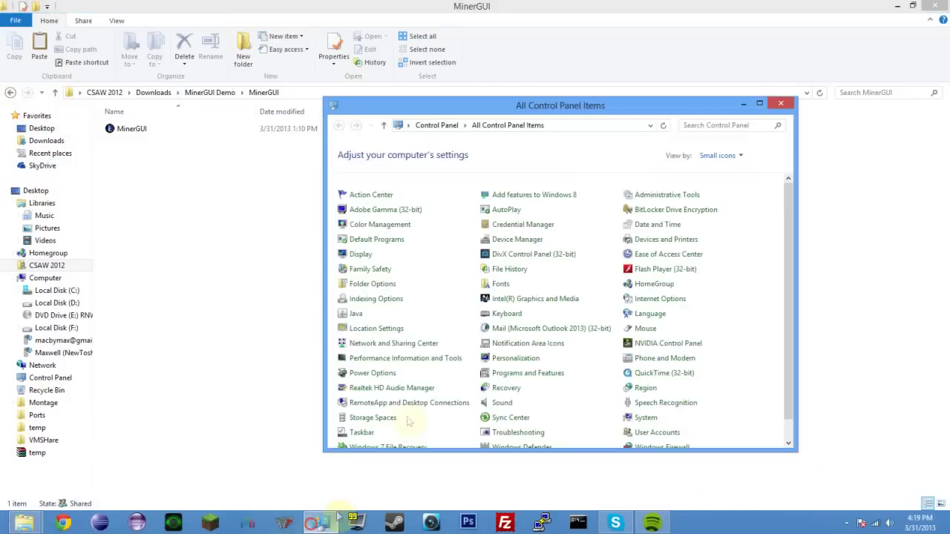
click(372, 283)
drag(177, 22, 545, 134)
click(423, 144)
click(423, 309)
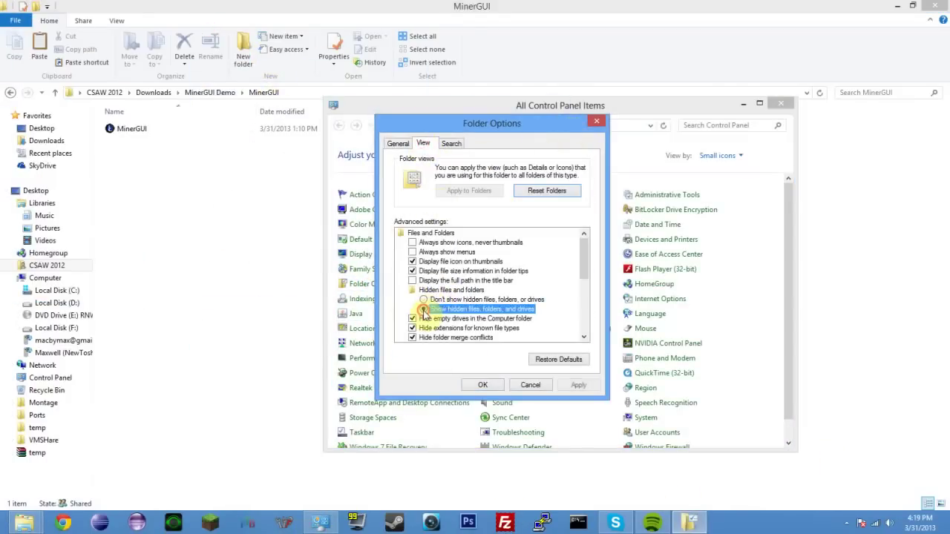
click(563, 388)
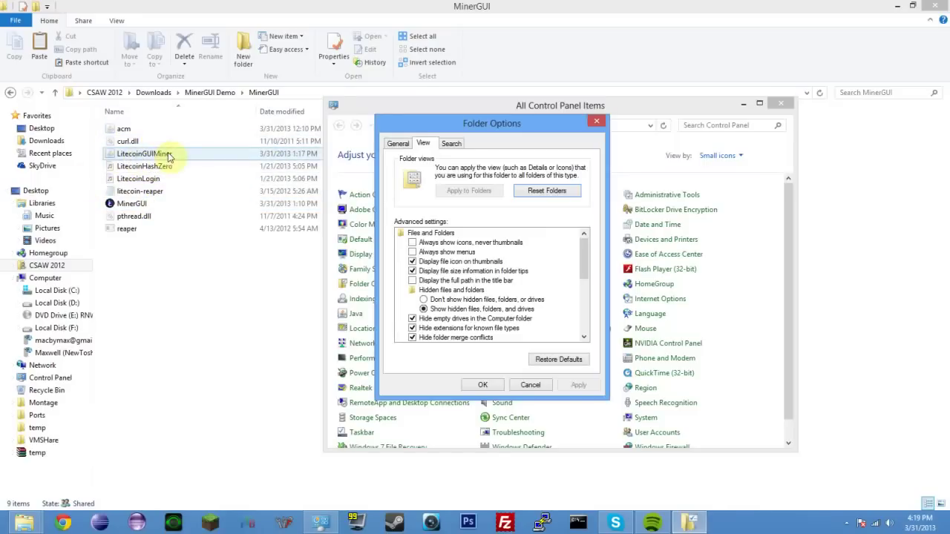
Step: Switch back to Don't show hidden files, apply, and close Folder Options
click(422, 300)
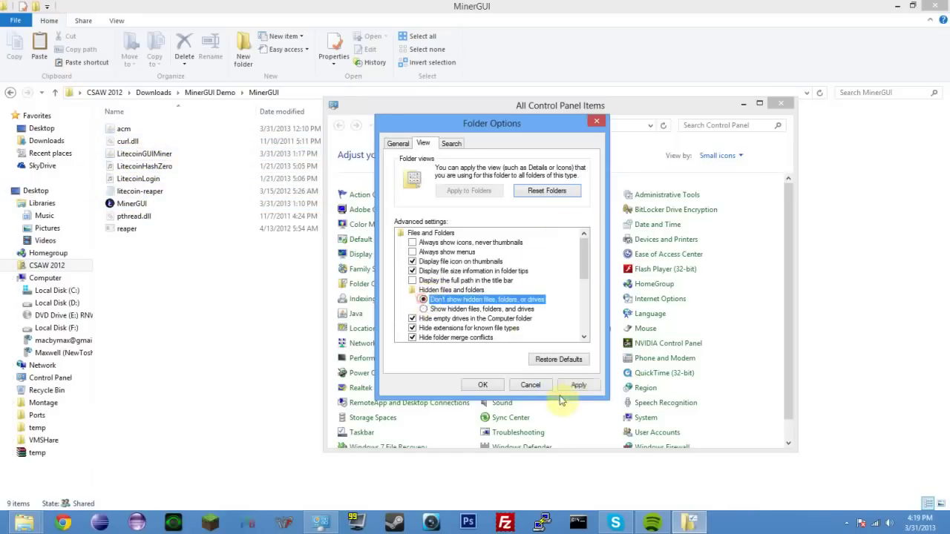
click(577, 384)
click(489, 384)
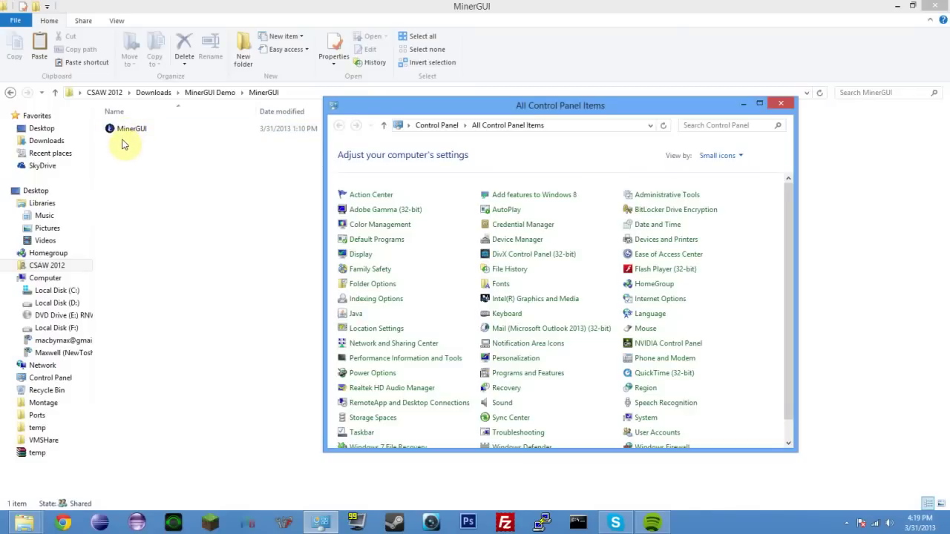
click(148, 198)
Step: Launch MinerGUI and enter litecoinpool.org as the pool host
click(135, 131)
double_click(132, 129)
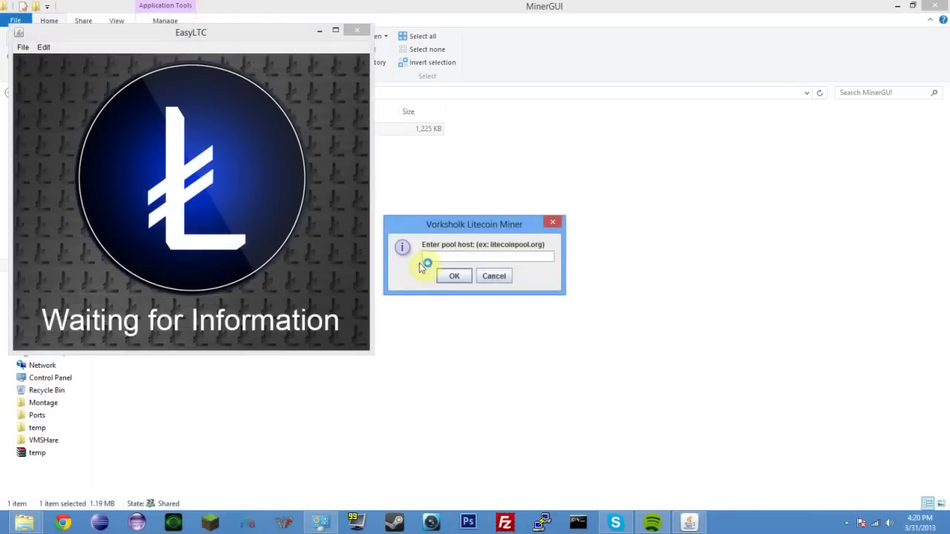
click(438, 256)
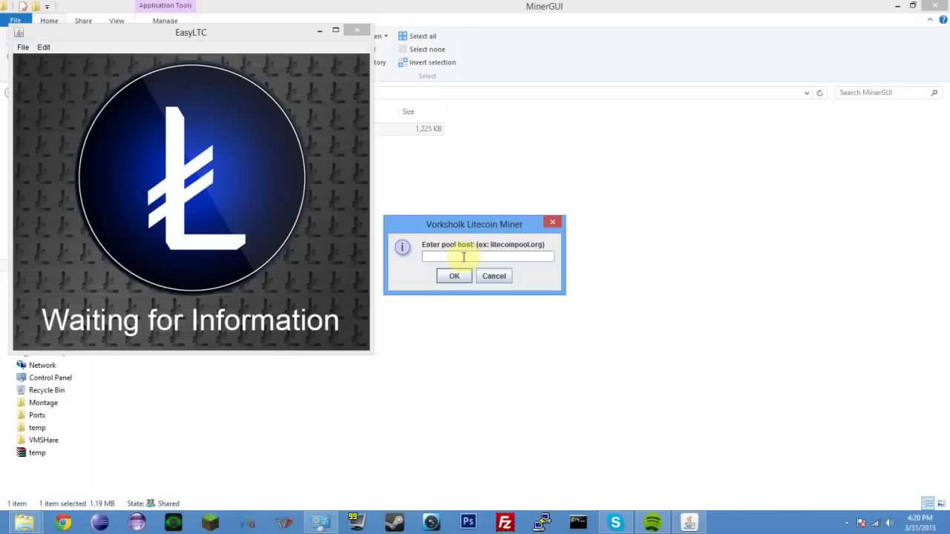
text(litecoinpool.org)
Step: Submit the pool host, port 9332, the worker name and the worker password
key(Return)
text(9332)
key(Return)
text(Vorksholk.1)
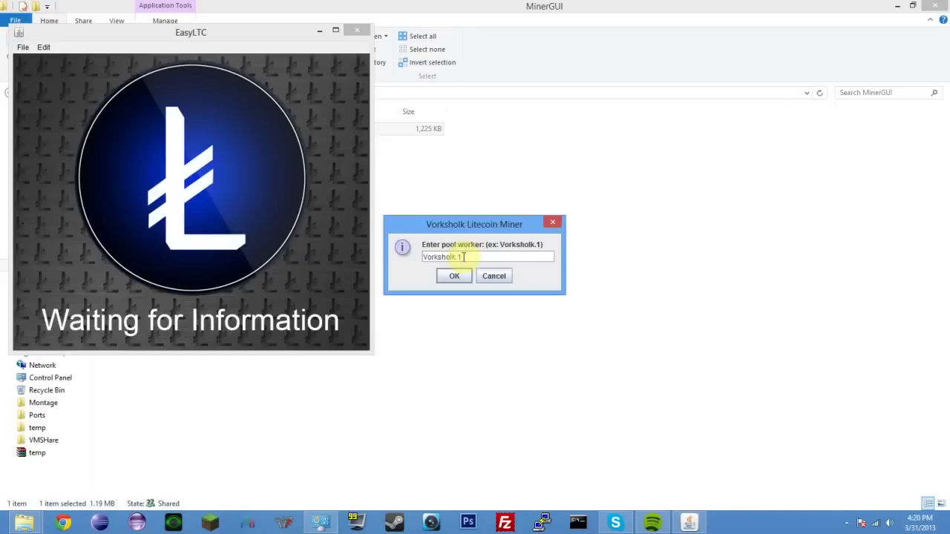
key(Return)
text(1)
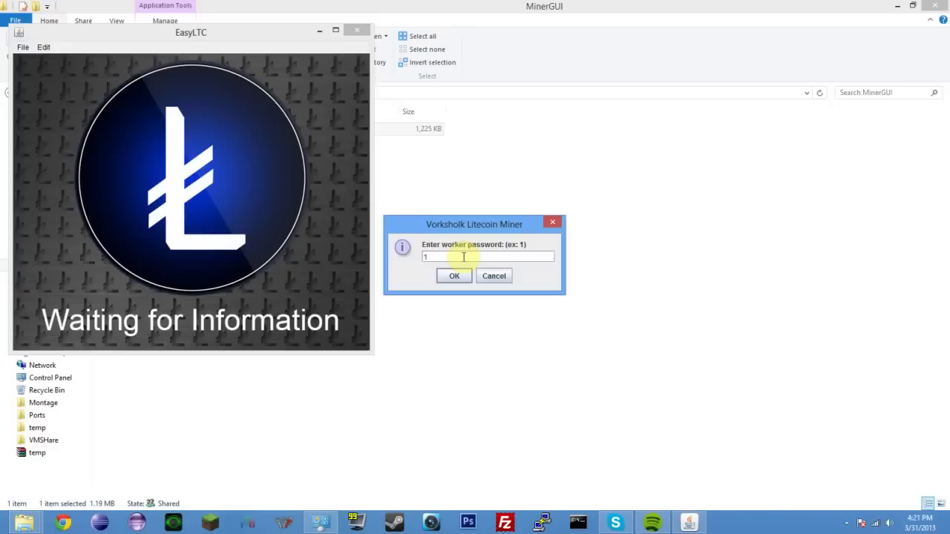
key(Return)
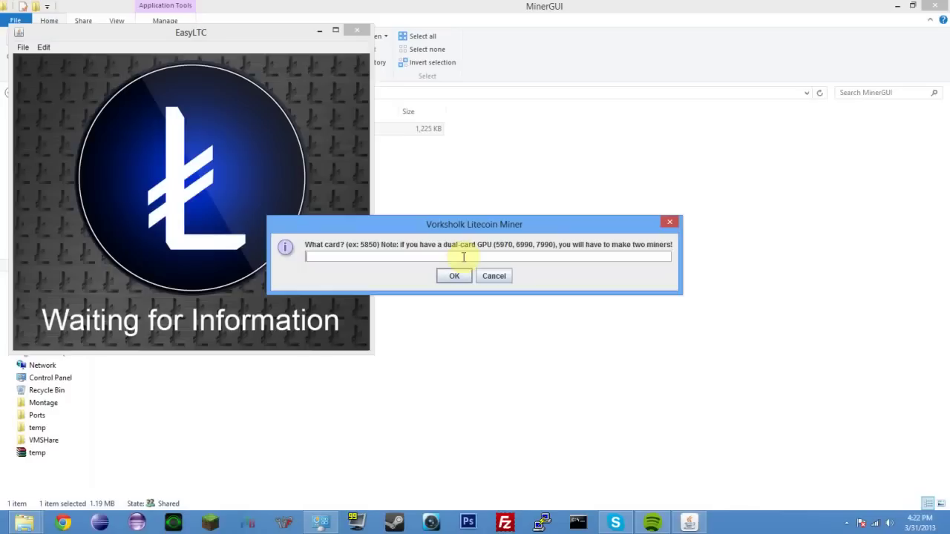
Step: Enter card 7970, miner name 'Miner #1' and device 1 to finish setup
text(7970)
key(Return)
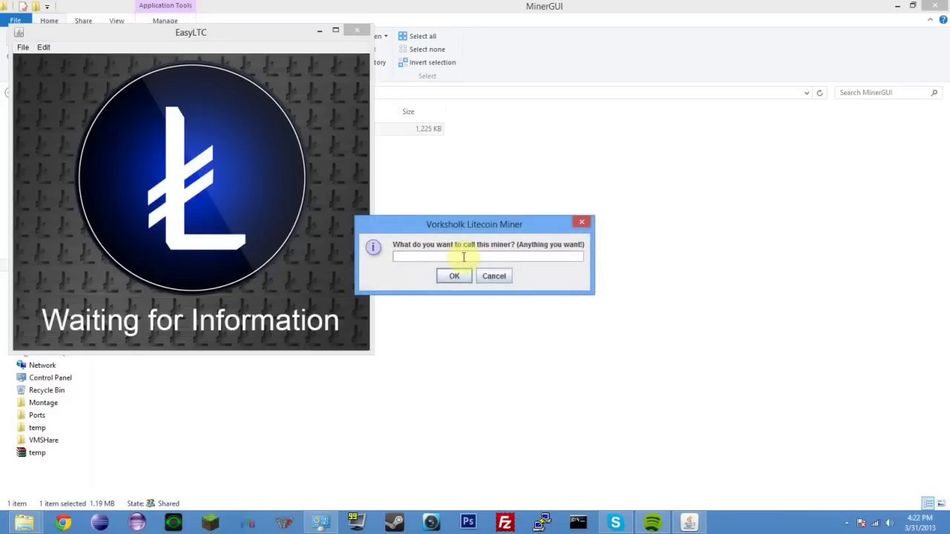
text(Miner #1)
key(Return)
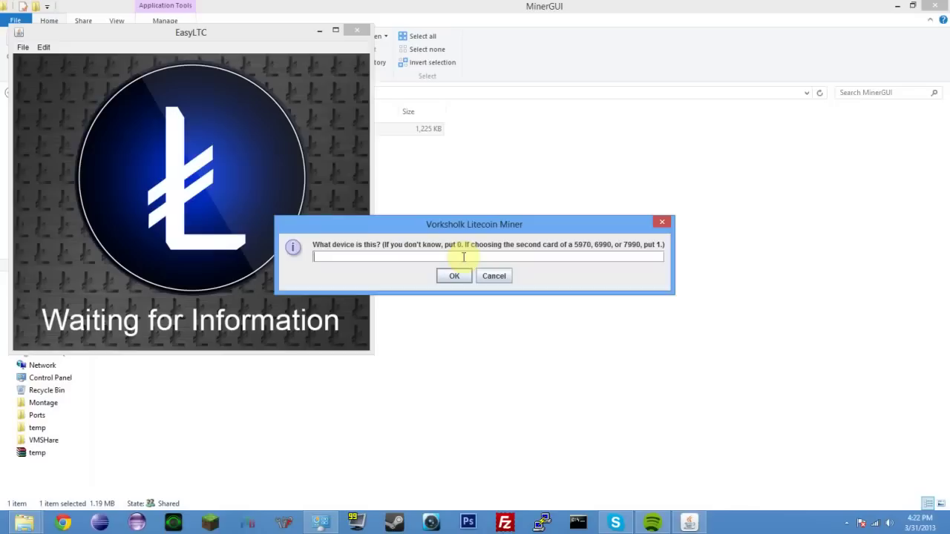
text(1)
key(Return)
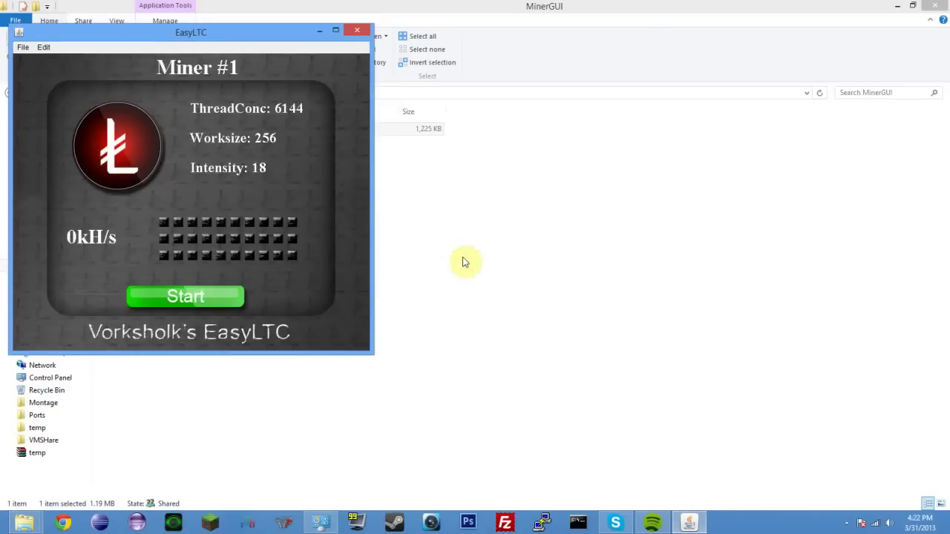
Step: Move the Miner #1 EasyLTC window toward the right side of the screen
drag(212, 31, 240, 17)
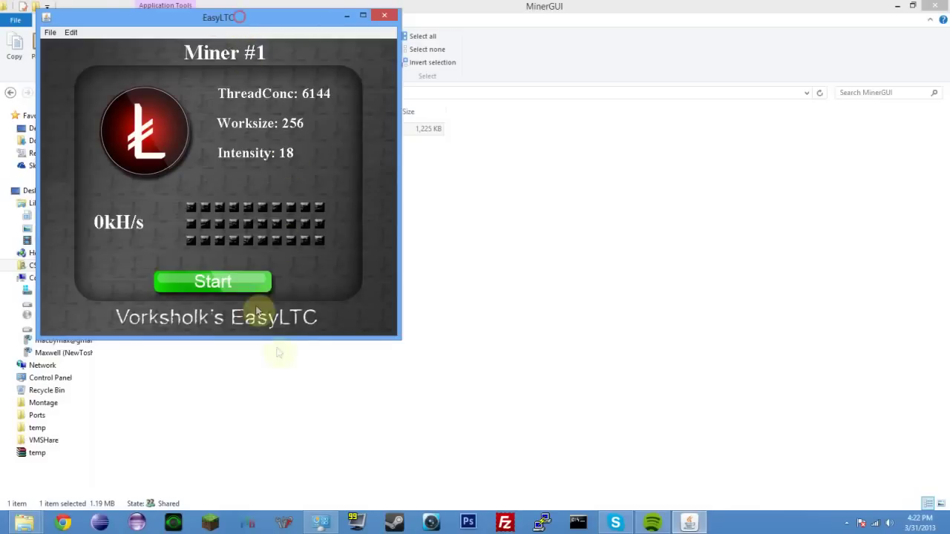
drag(247, 19, 754, 130)
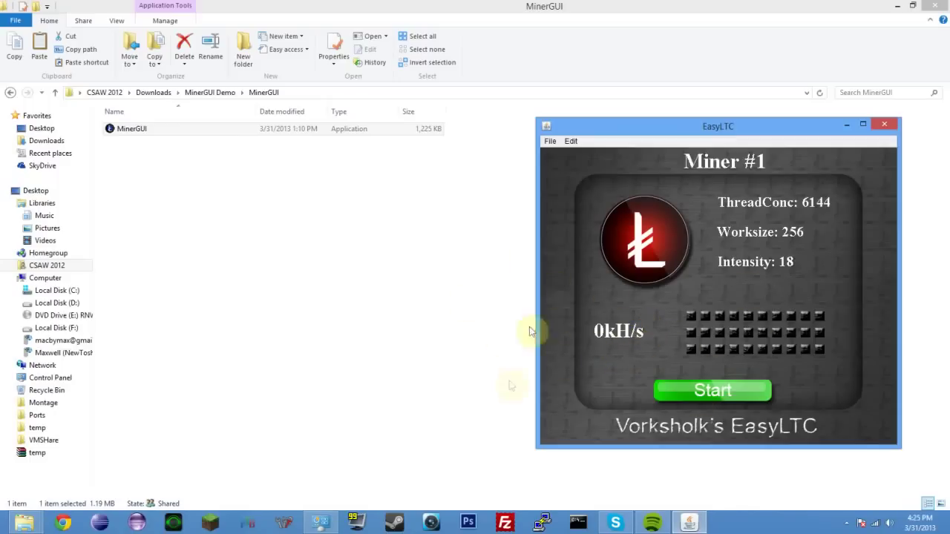
Step: Start Miner #1, dismiss the Compiling Kernel notice, and let it hash near 298 kH/s
click(740, 393)
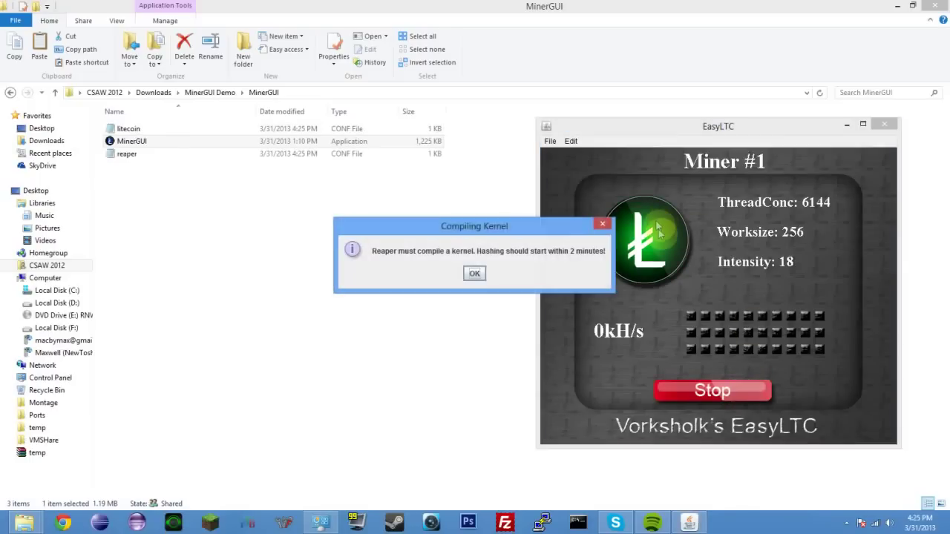
click(475, 275)
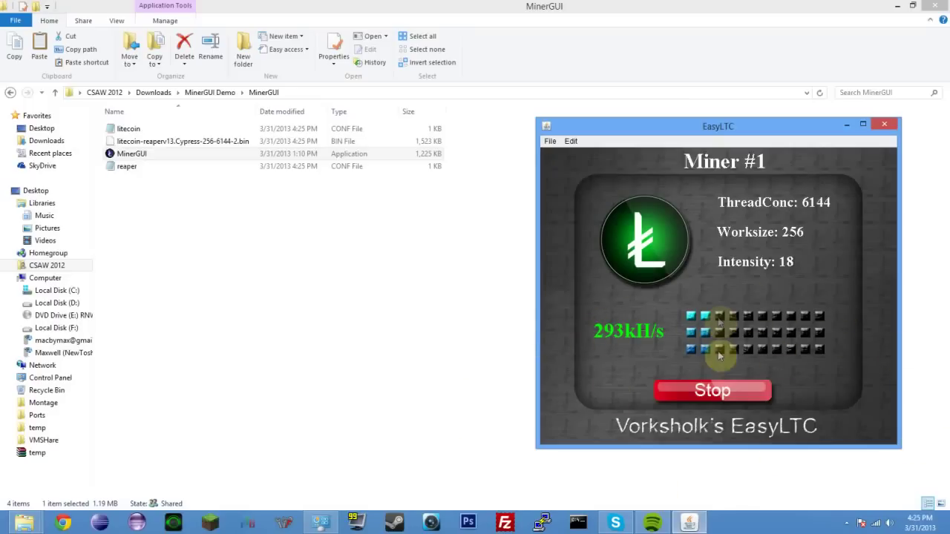
click(144, 154)
Step: Launch a second MinerGUI and enter pool litecoinpool.org, port 9332, the worker name and password
click(143, 154)
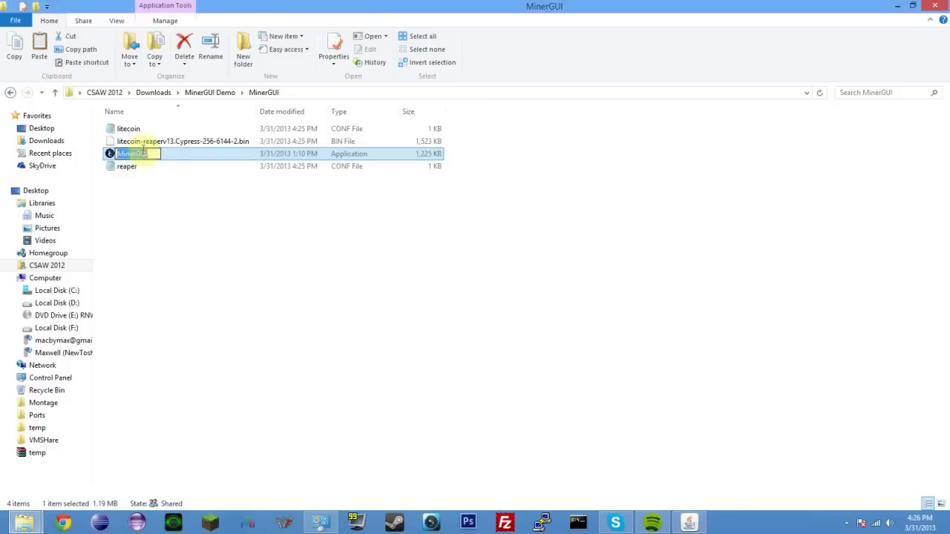
click(149, 158)
double_click(149, 156)
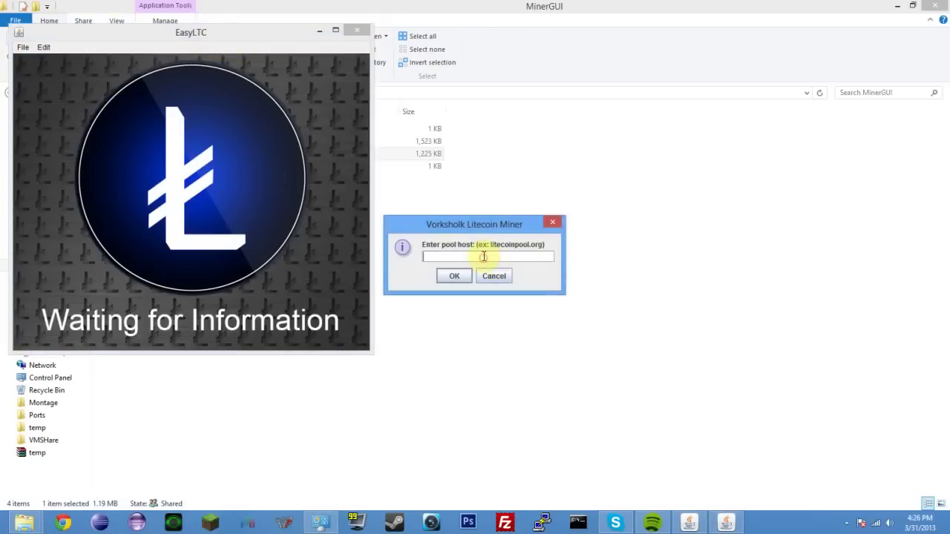
text(litecoinpool.org)
key(Return)
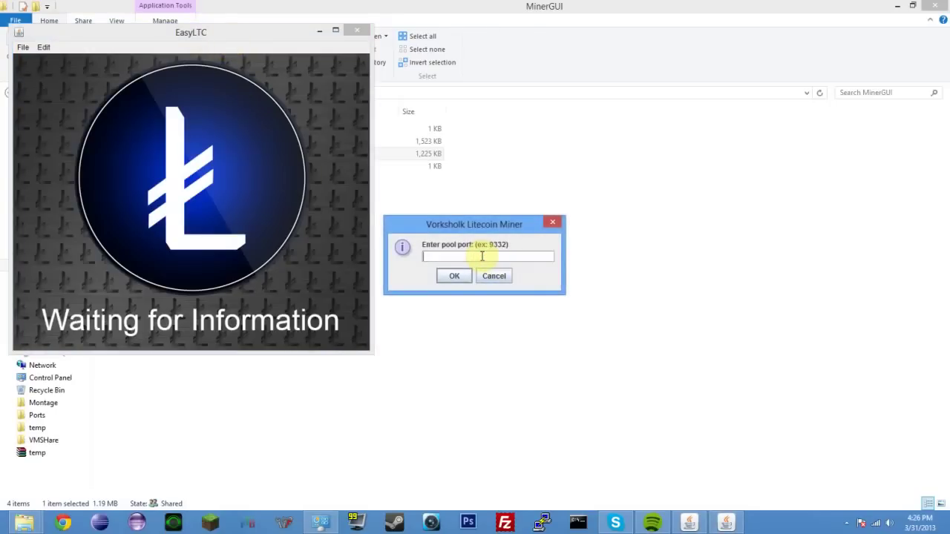
text(9332)
key(Return)
text(Vorksholk.1)
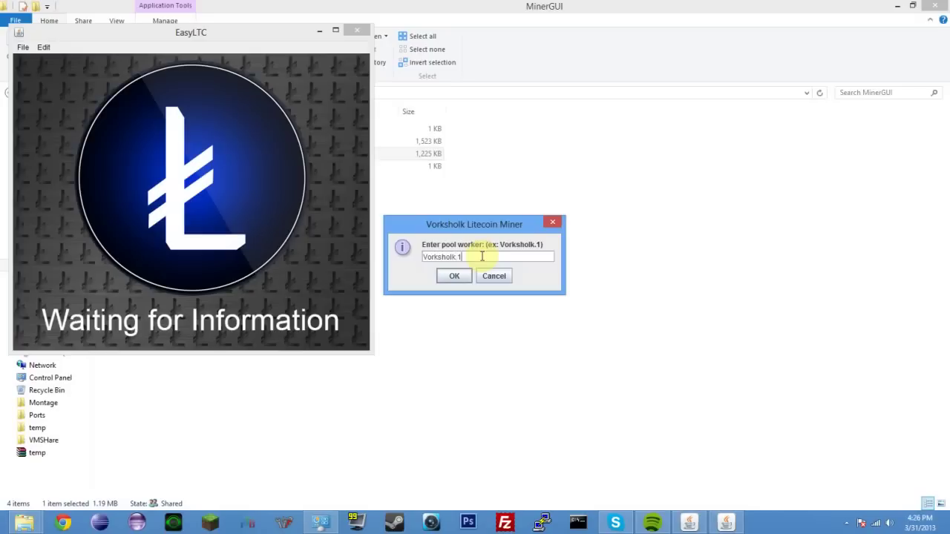
key(Return)
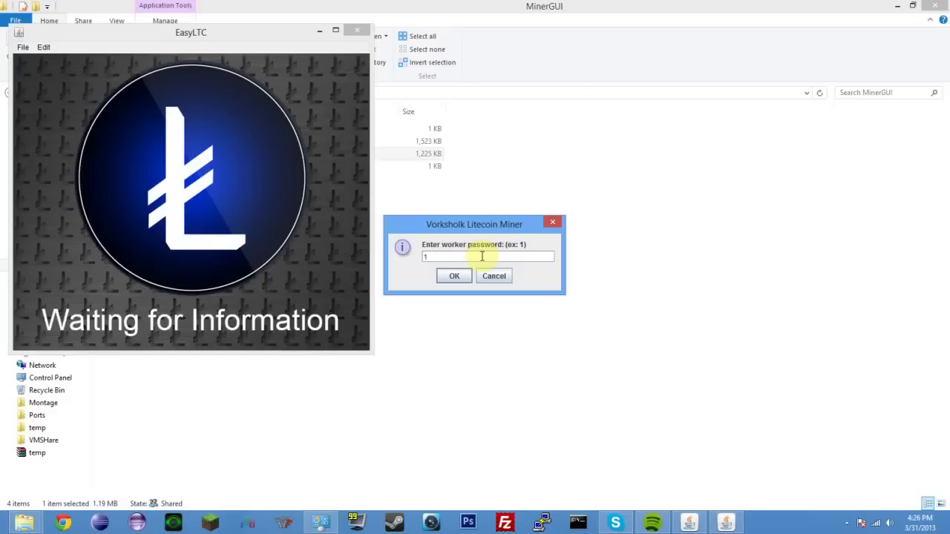
key(Return)
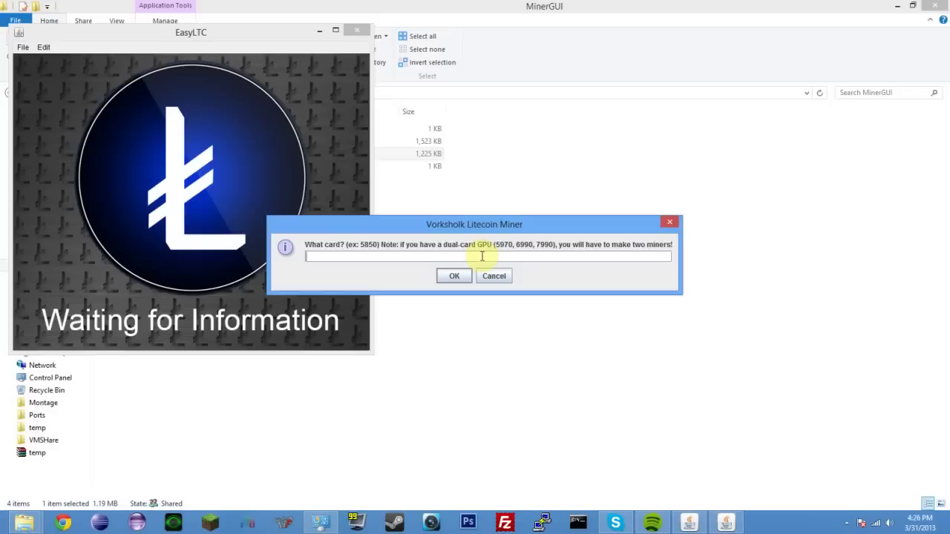
Step: Set the card setting to ThreadConc 12000, then enter the miner name and device 0
text(850)
drag(475, 257, 288, 252)
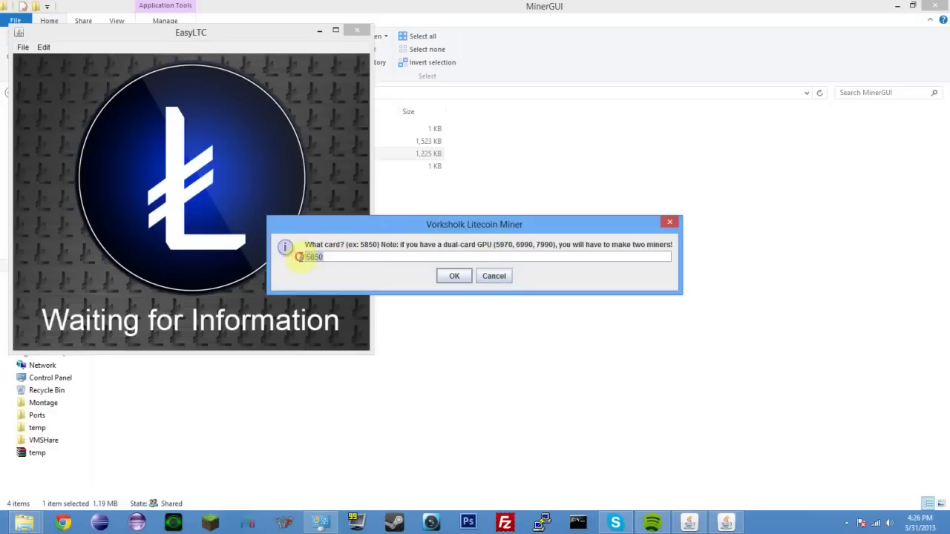
text(ATI58)
key(BackSpace)
key(BackSpace)
key(BackSpace)
key(BackSpace)
text(5850)
drag(361, 257, 229, 254)
text(12000)
key(Return)
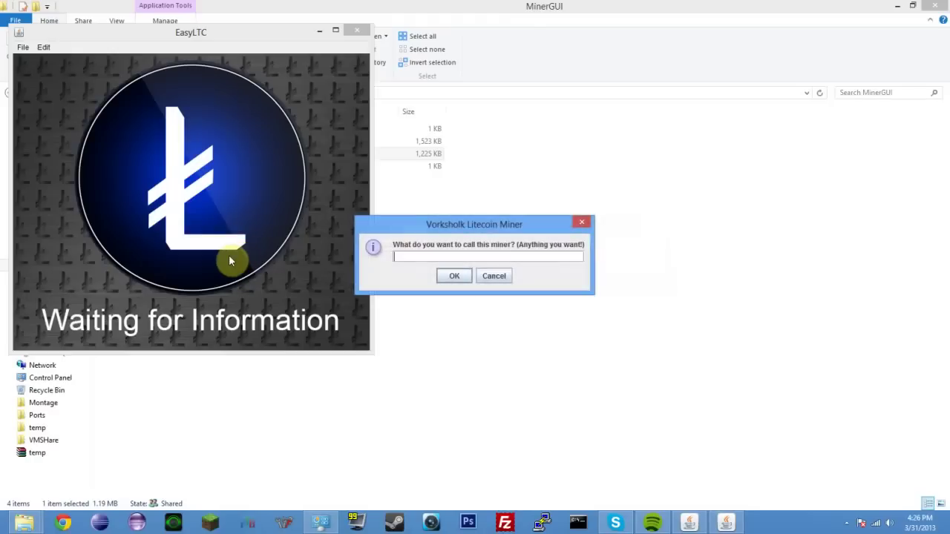
text(Todd)
key(Return)
text(0)
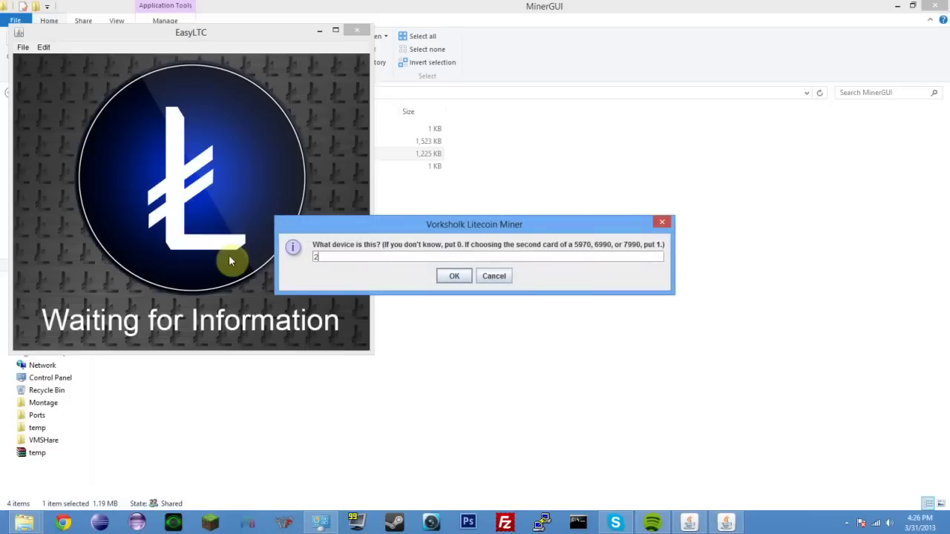
key(Return)
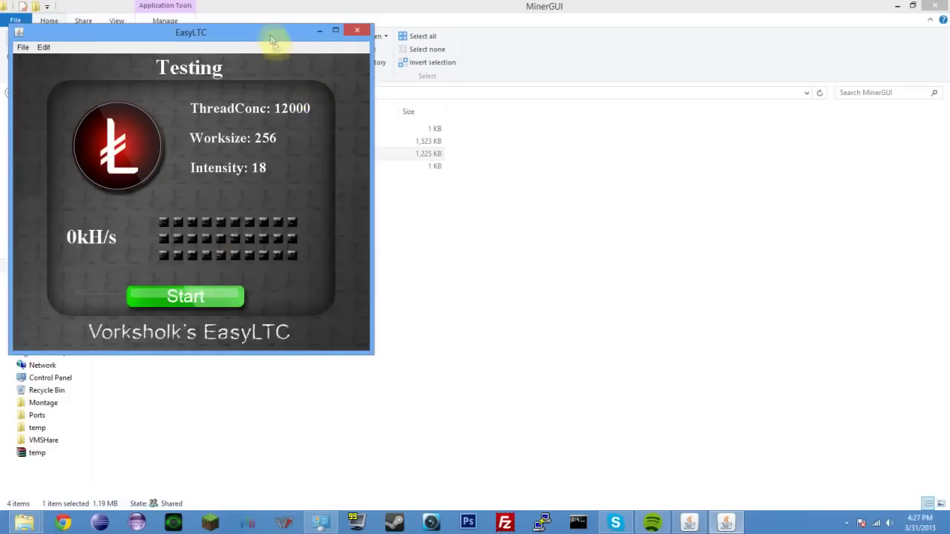
Step: Close the Testing miner and relaunch MinerGUI with pool litecoinpool.org on port 9332
drag(275, 37, 545, 65)
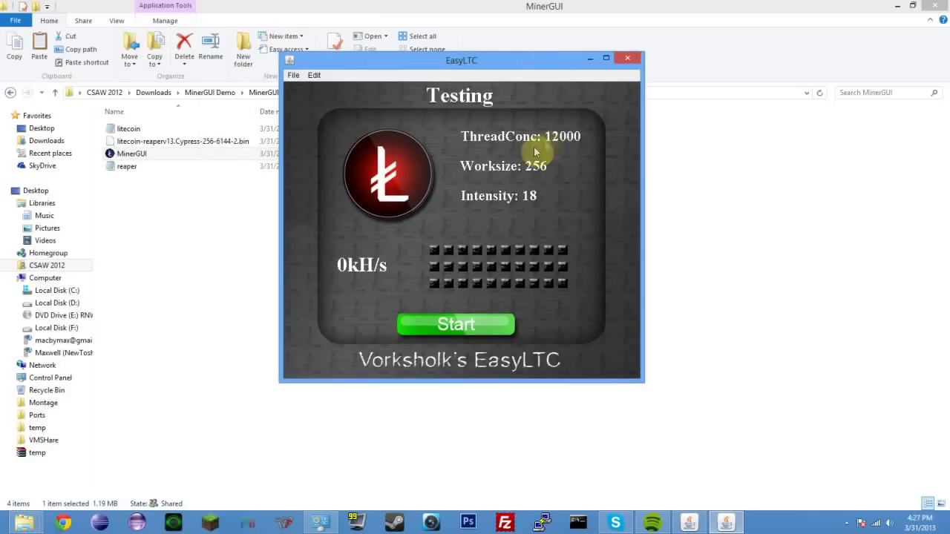
click(627, 58)
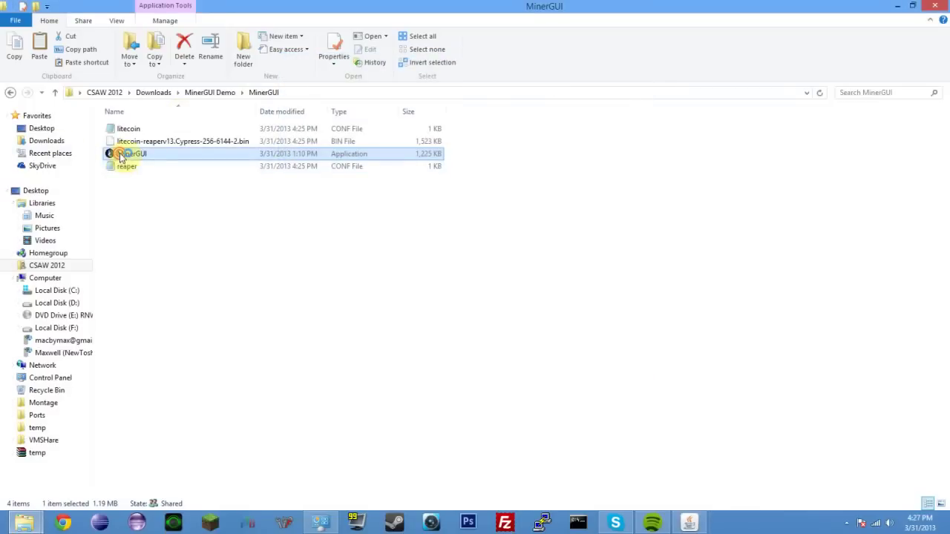
double_click(120, 155)
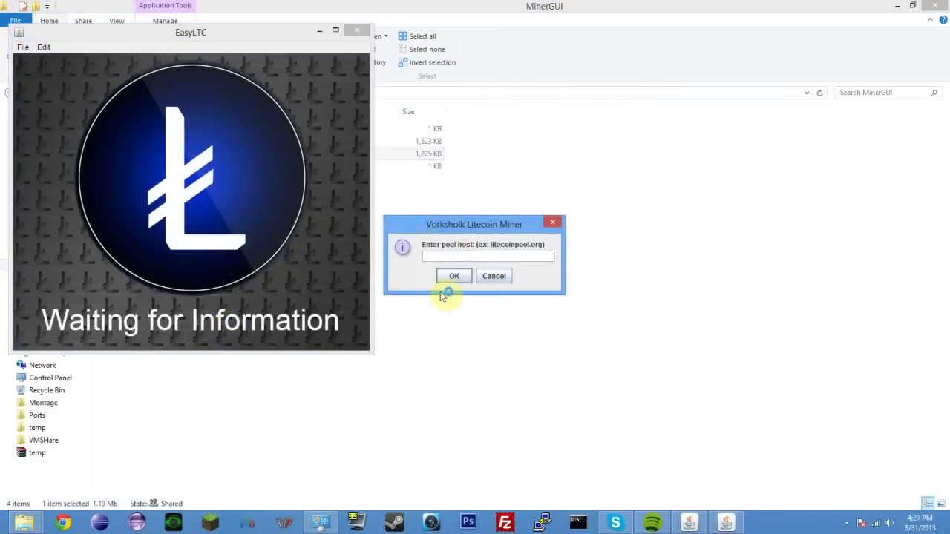
text(litecoinpool.org)
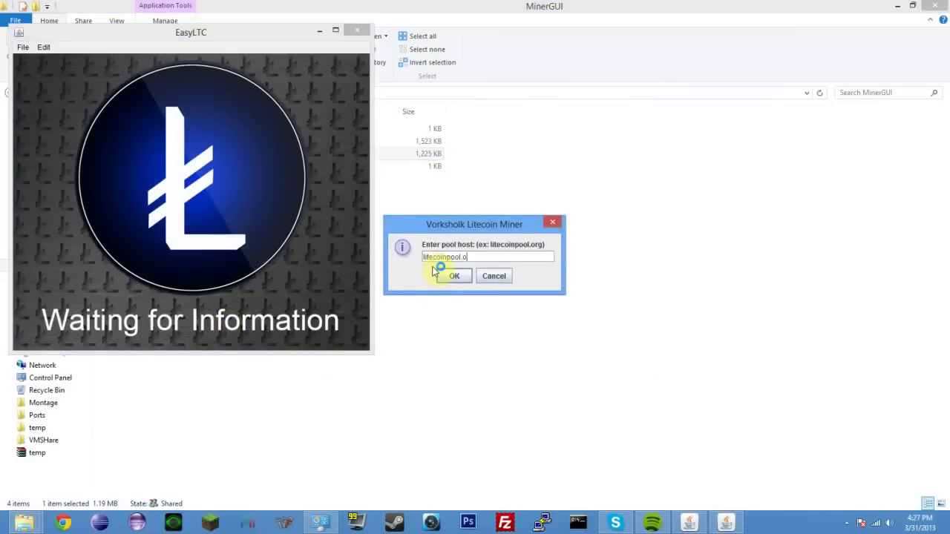
click(437, 273)
text(9332)
click(436, 272)
Step: Enter the worker name, card 5850, miner name 'Laptop' and confirm the device number
text(Vorksholk.1)
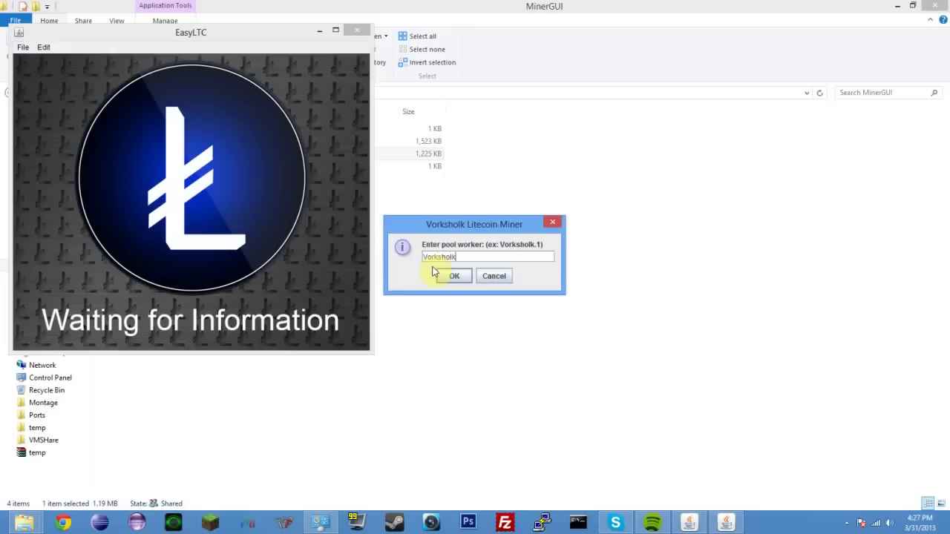
click(435, 273)
text(5850)
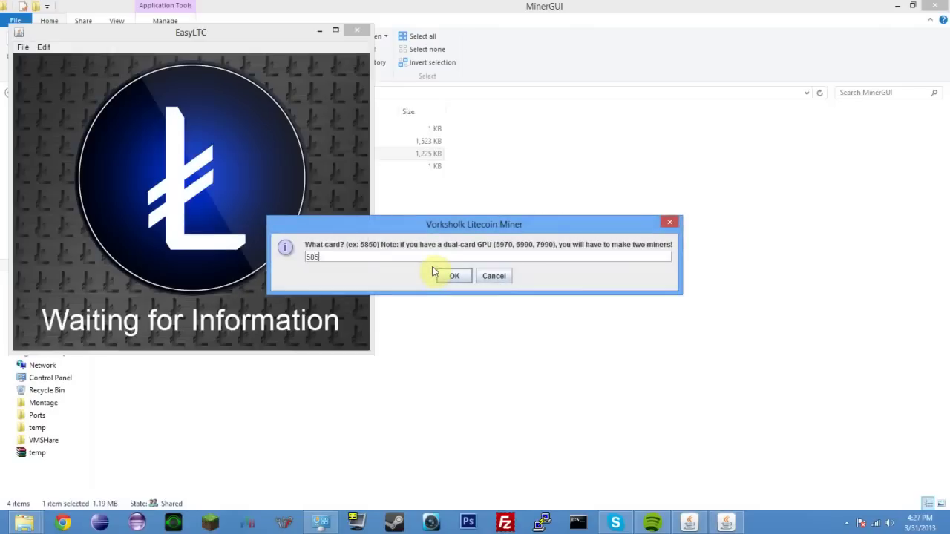
click(435, 273)
text(L)
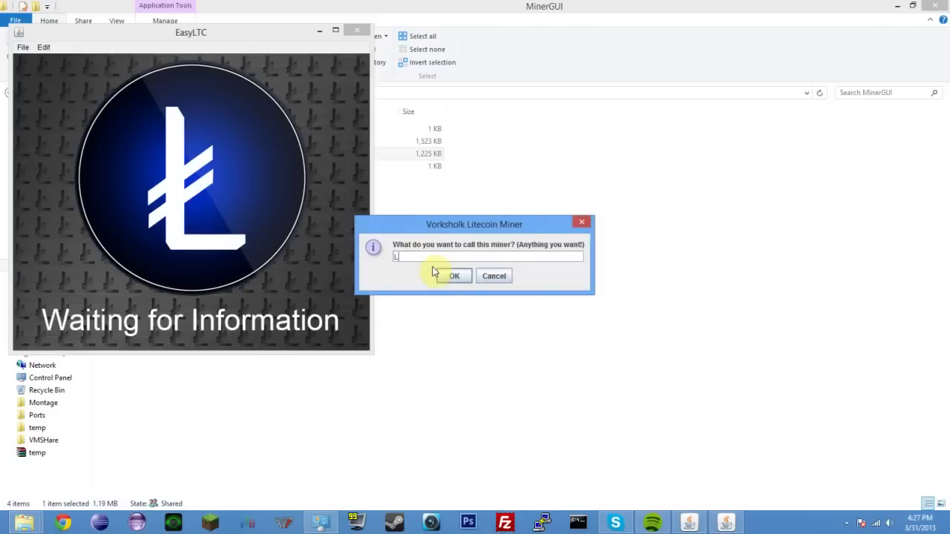
text(aptop)
click(435, 273)
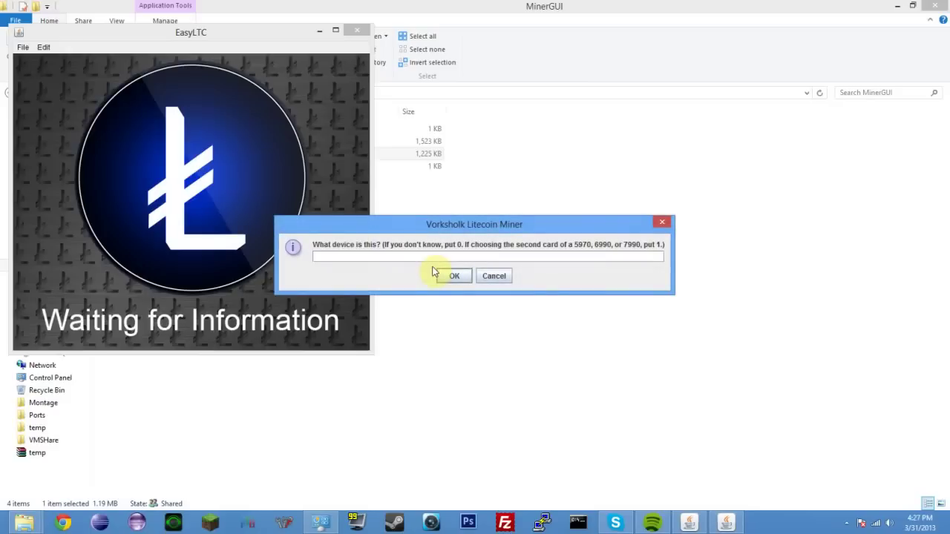
click(435, 272)
Step: Restore Miner #1 and start Minre #2 mining, switching between the two windows
click(690, 523)
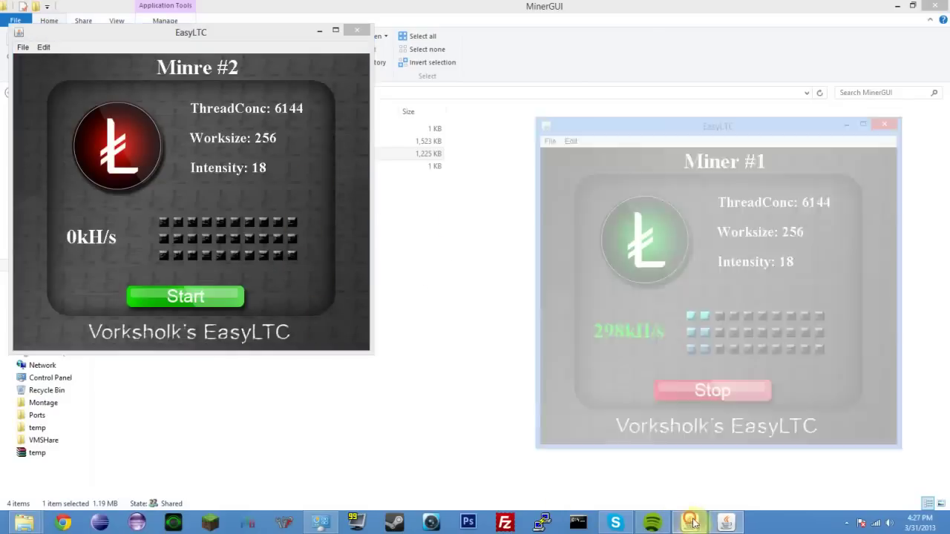
click(190, 297)
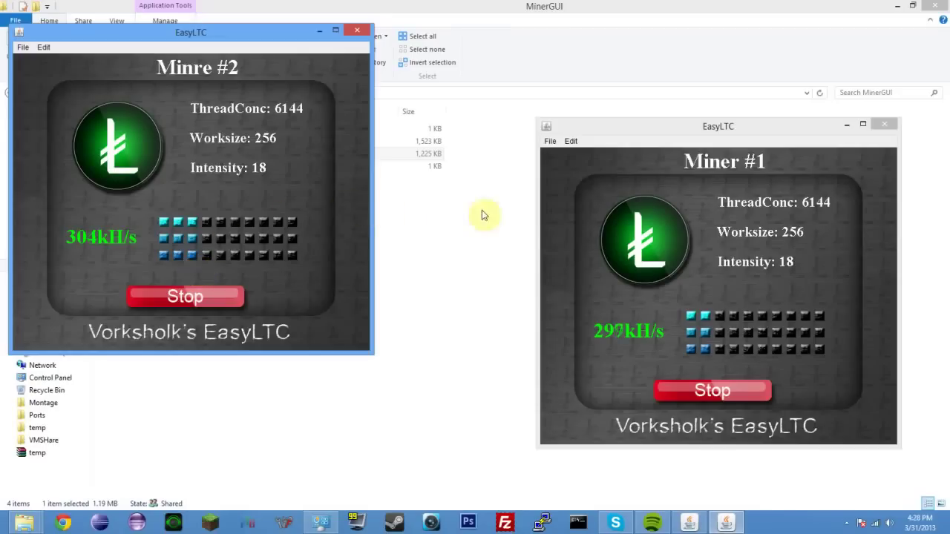
click(626, 328)
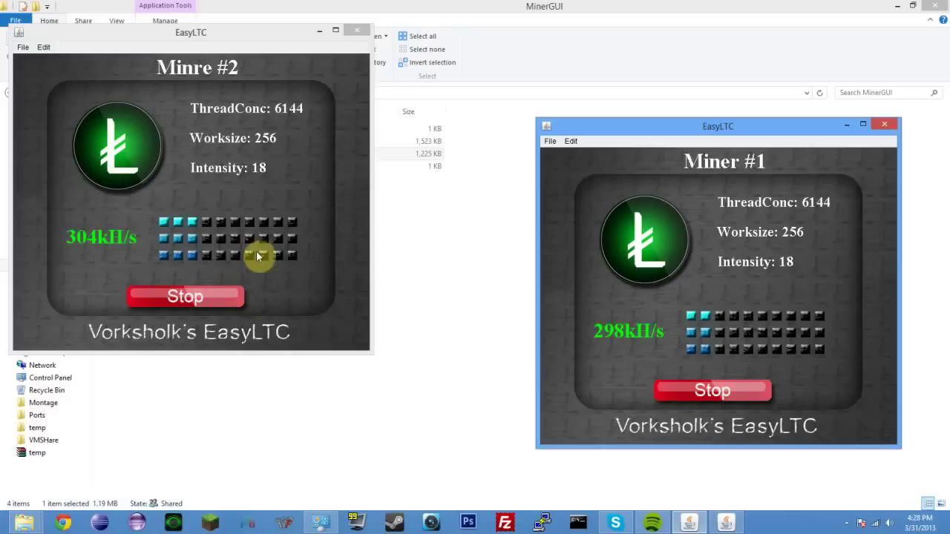
click(284, 268)
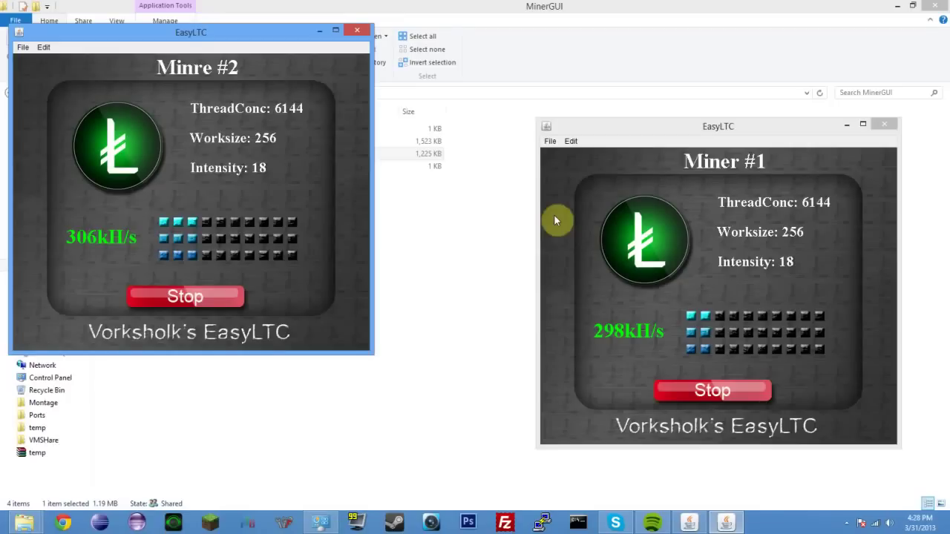
click(561, 210)
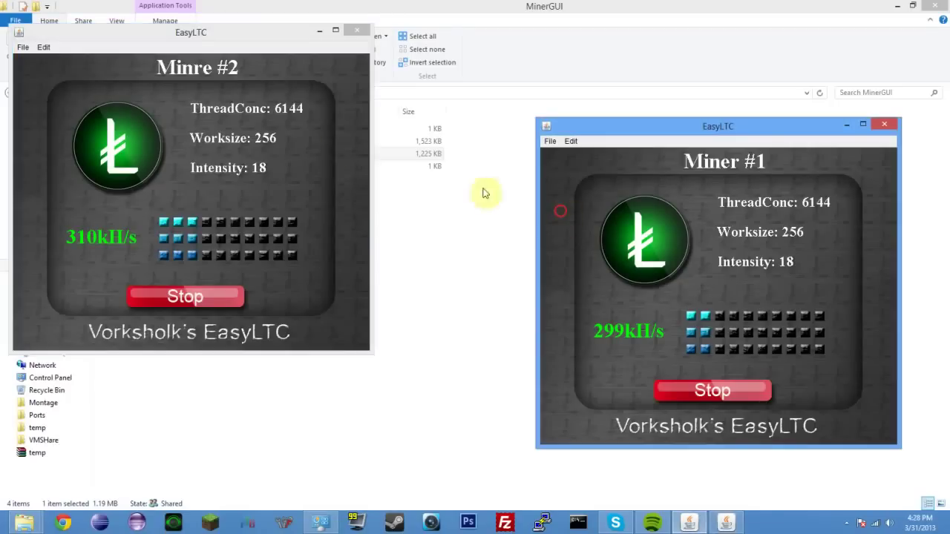
click(355, 111)
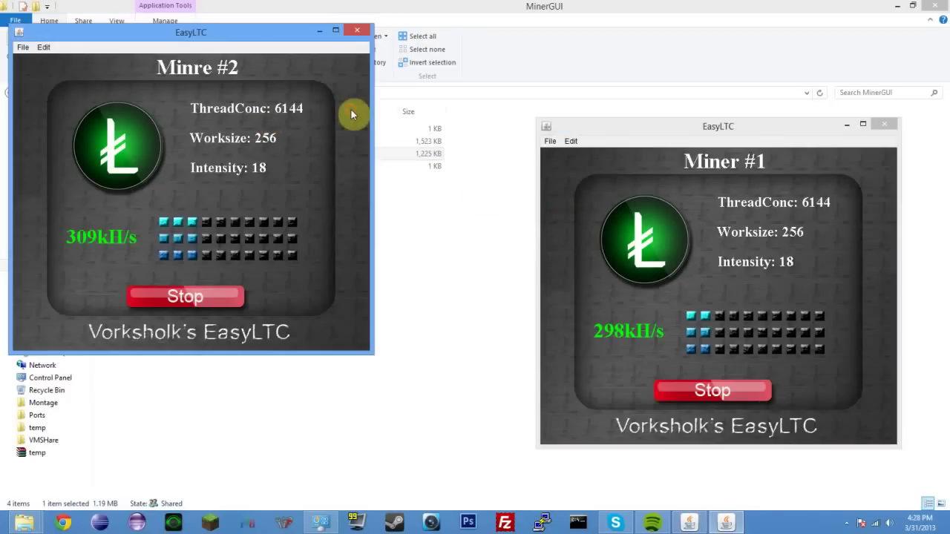
Step: Arrange the Minre #2 and Miner #1 windows side by side at the top of the screen
click(272, 33)
drag(272, 33, 268, 15)
drag(627, 124, 462, 12)
click(275, 21)
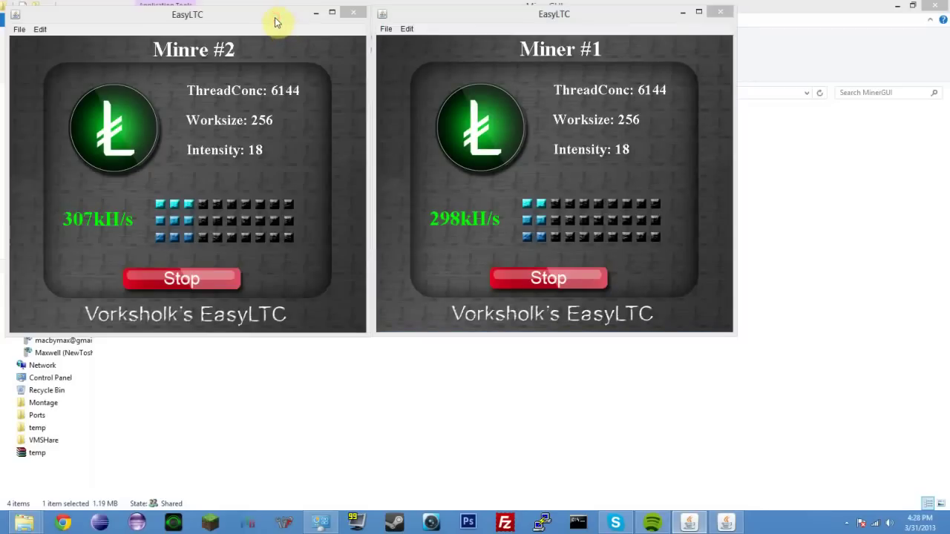
click(267, 14)
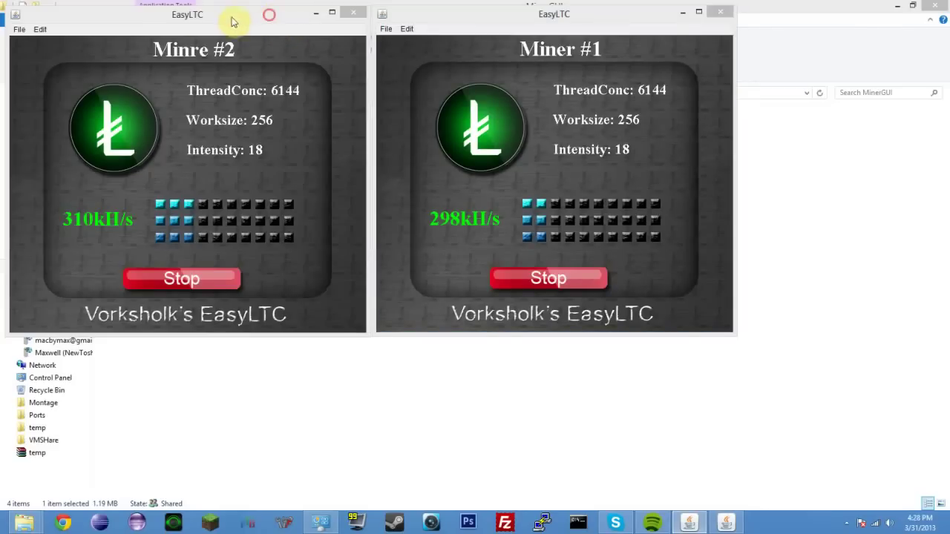
click(247, 17)
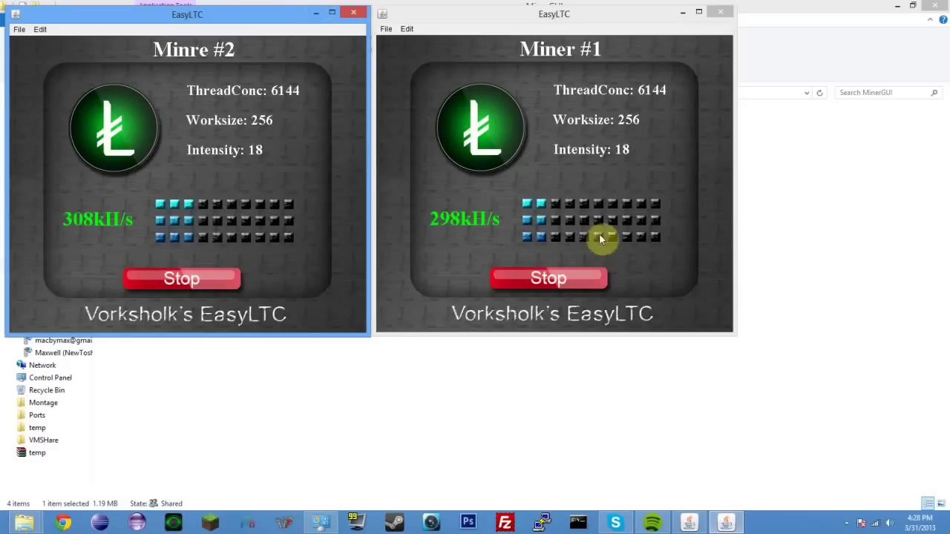
click(416, 20)
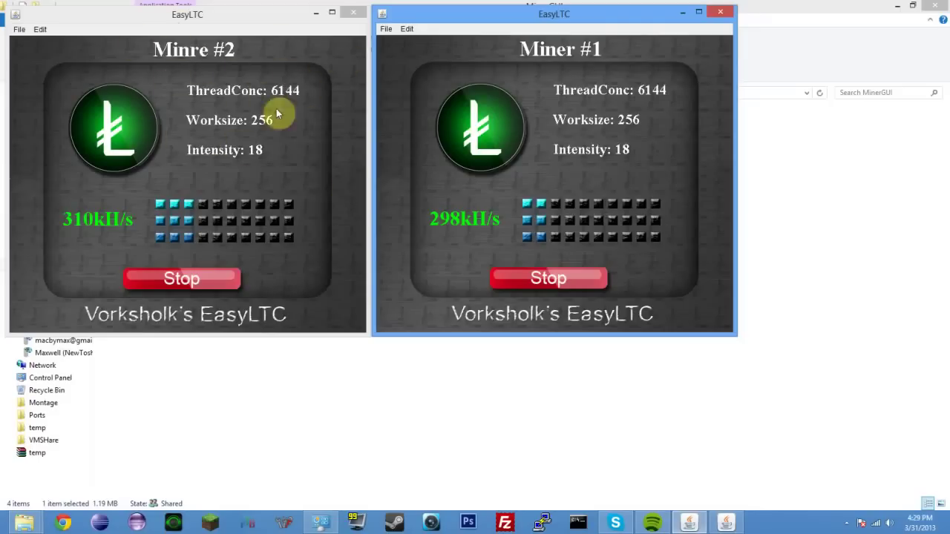
click(242, 29)
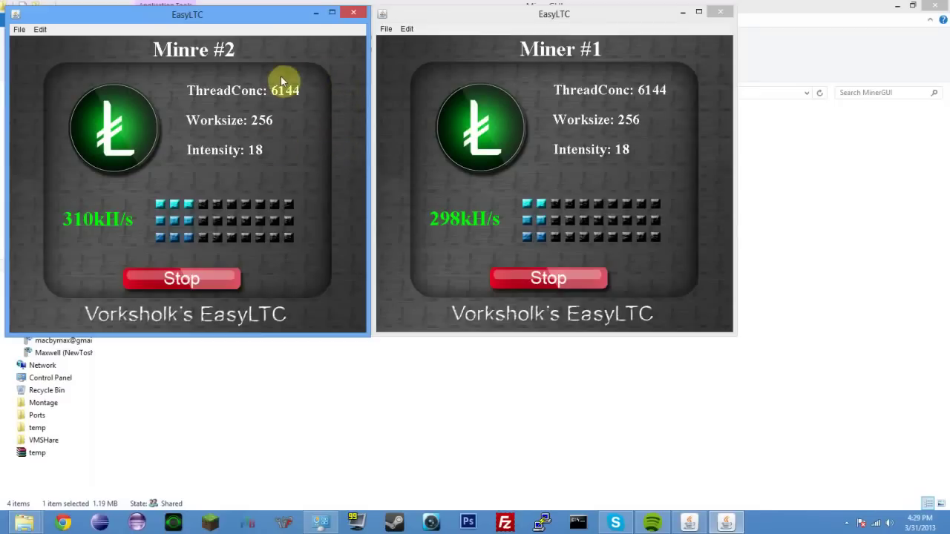
click(429, 17)
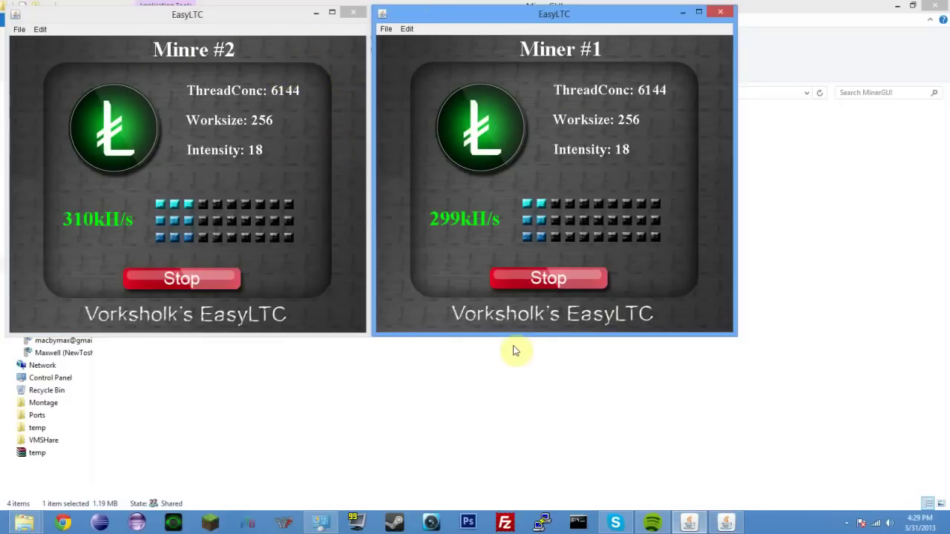
click(336, 318)
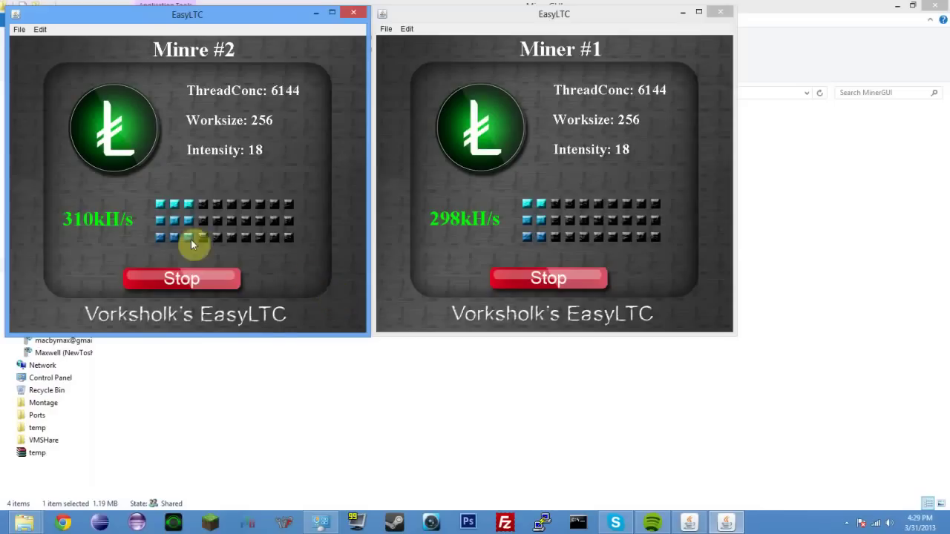
click(389, 187)
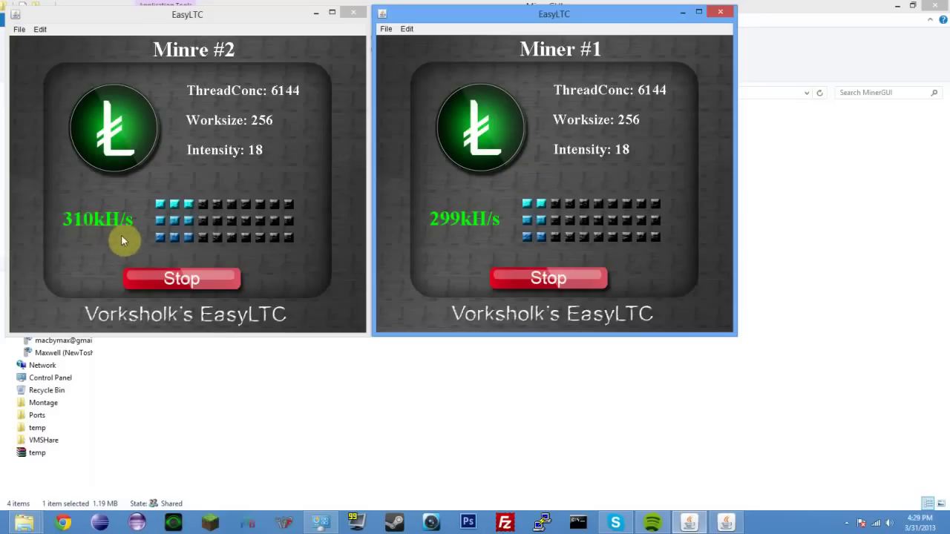
click(348, 222)
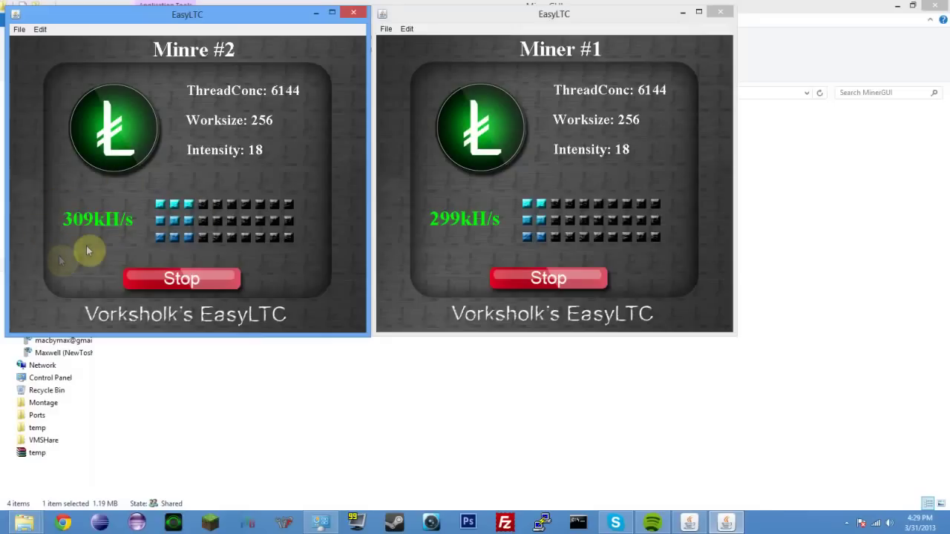
click(616, 12)
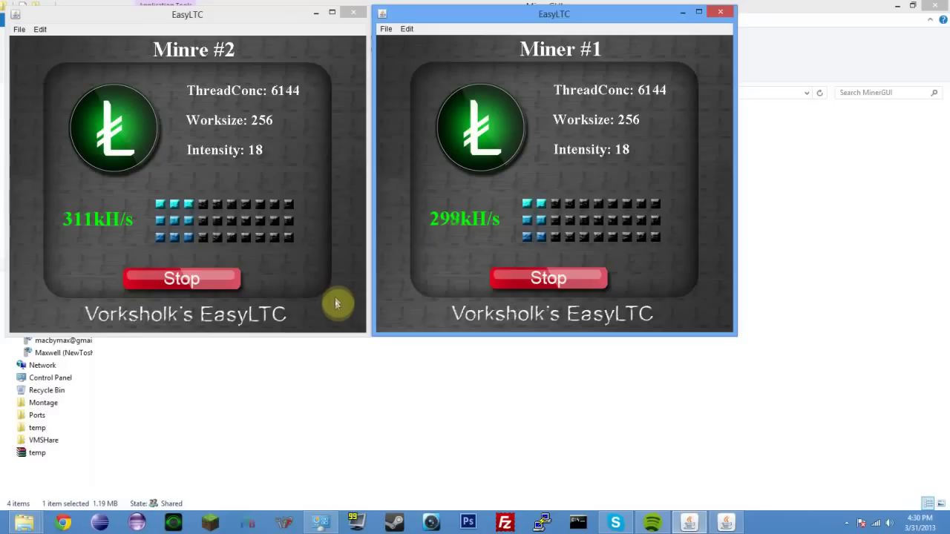
click(45, 222)
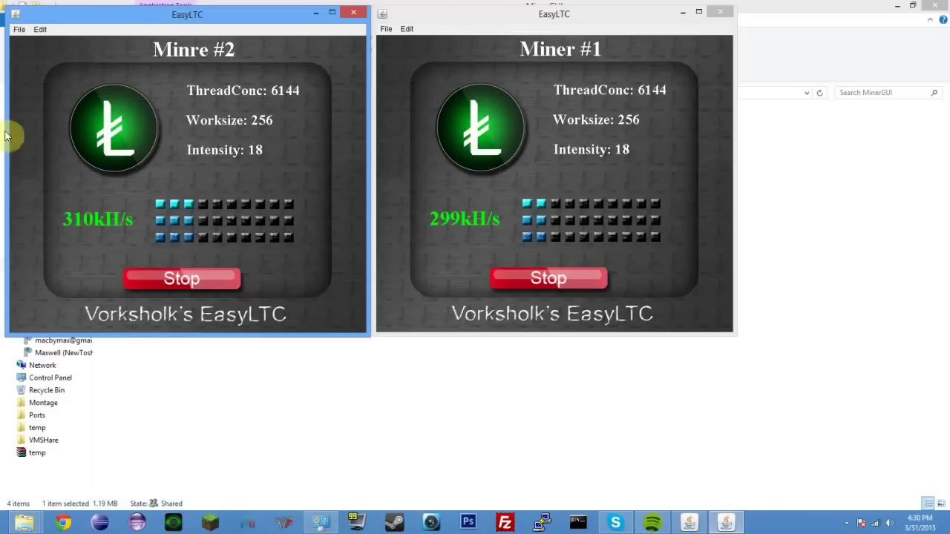
click(391, 134)
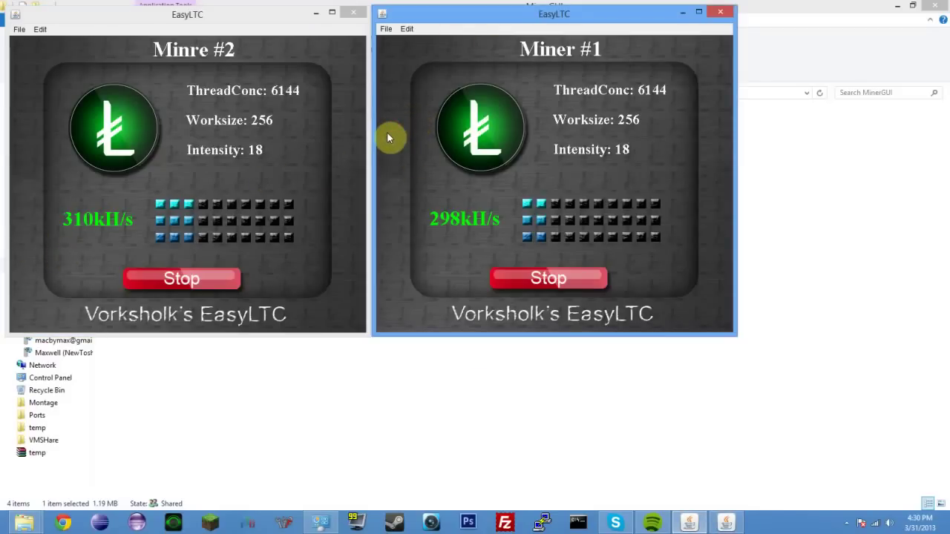
click(225, 291)
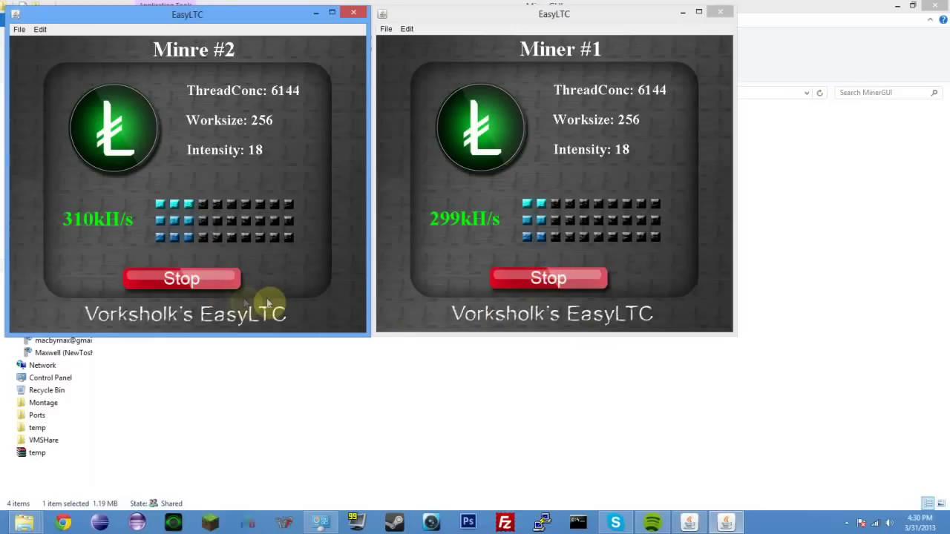
Step: Stop Minre #2 and Miner #1, then check the running processes in Task Manager
click(204, 278)
click(509, 276)
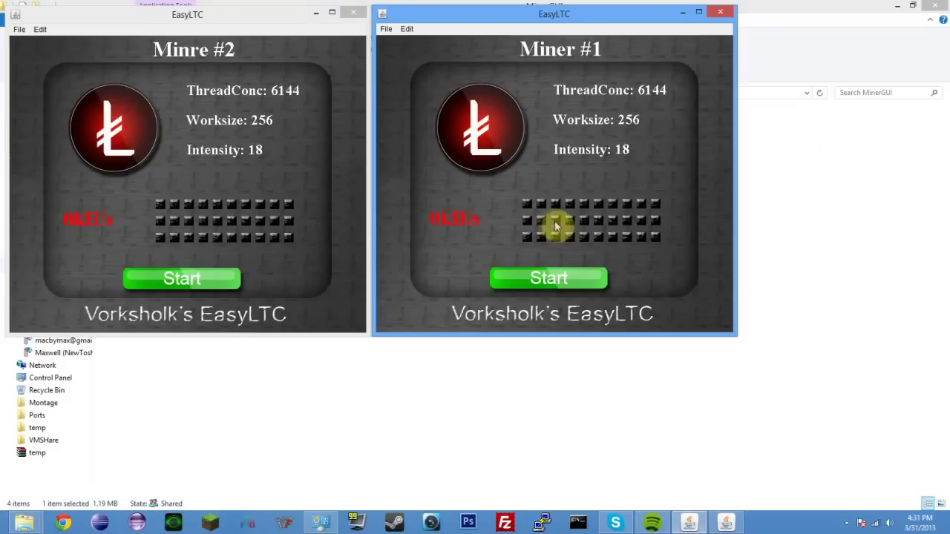
key(ctrl+shift+Escape)
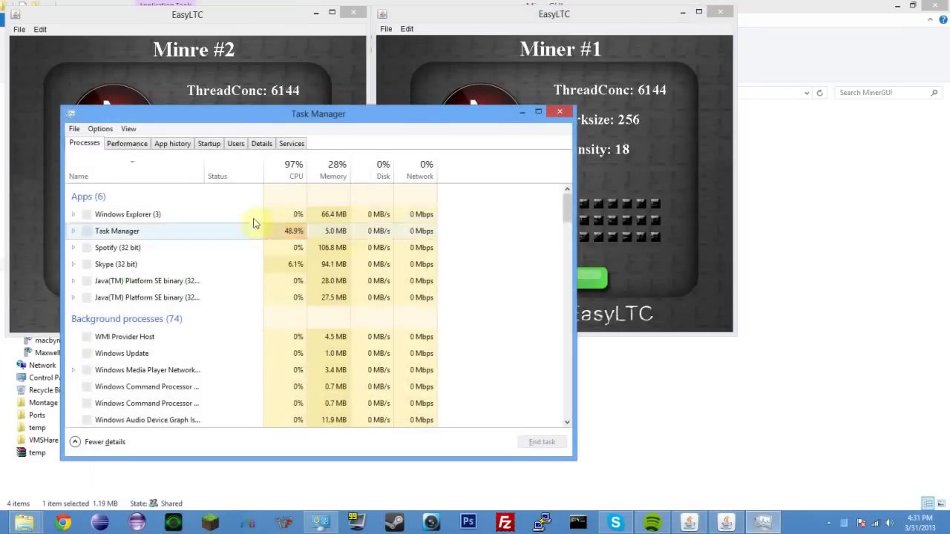
click(233, 249)
scroll(184, 272, down, 3)
scroll(108, 312, down, 2)
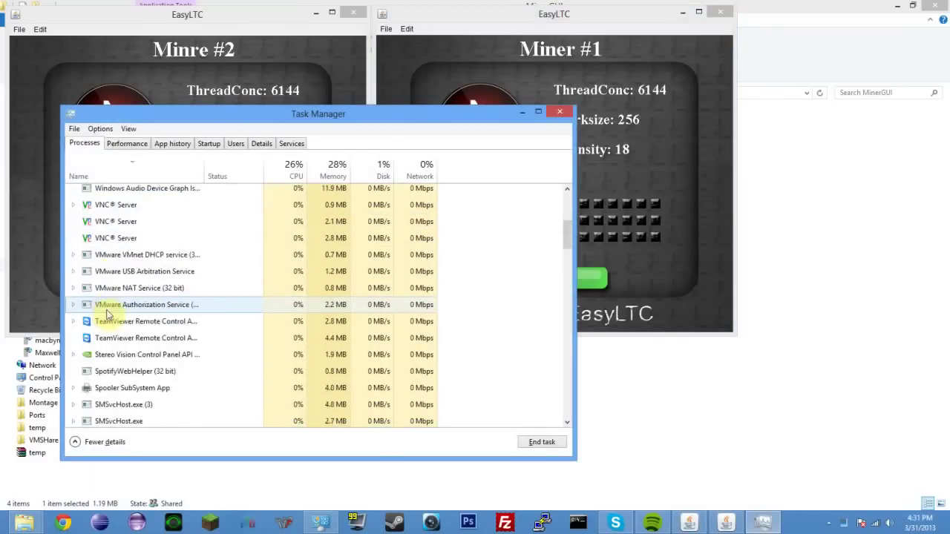
scroll(127, 312, down, 7)
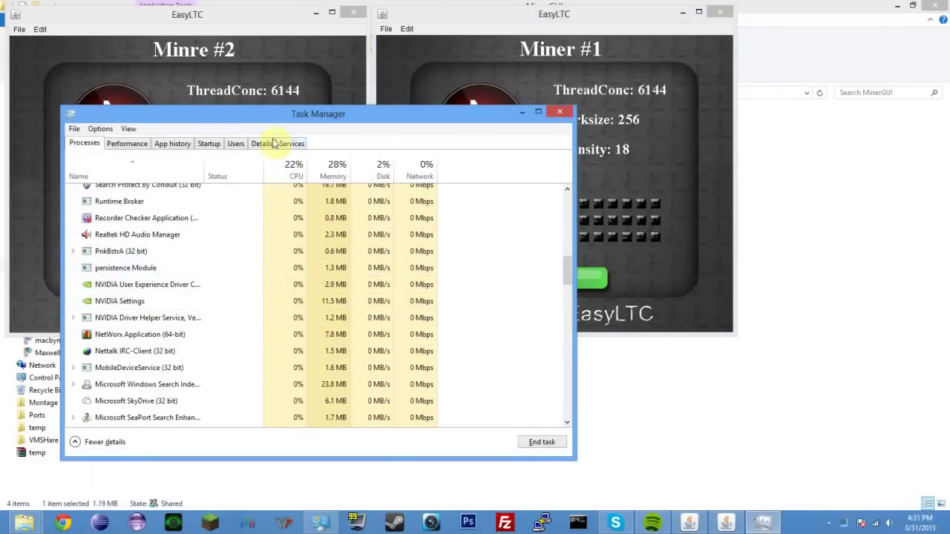
click(558, 111)
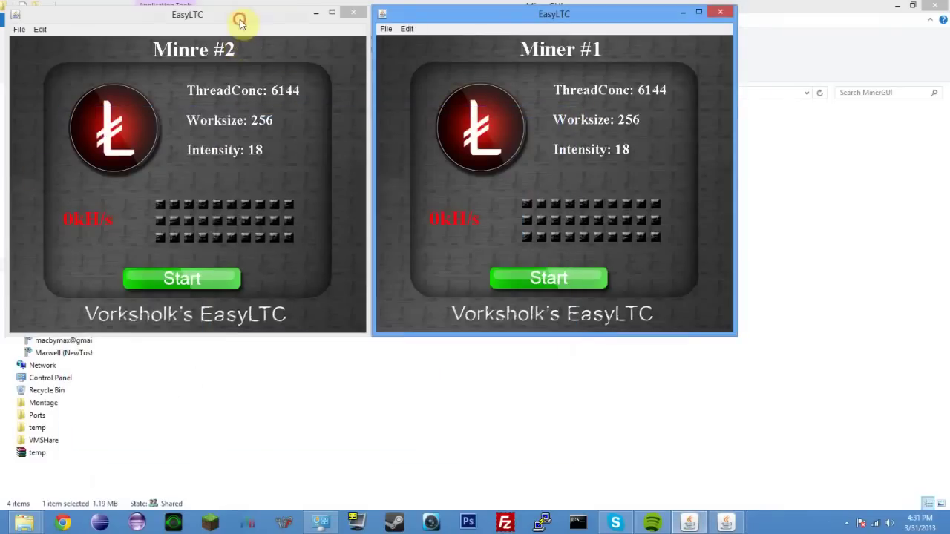
click(239, 21)
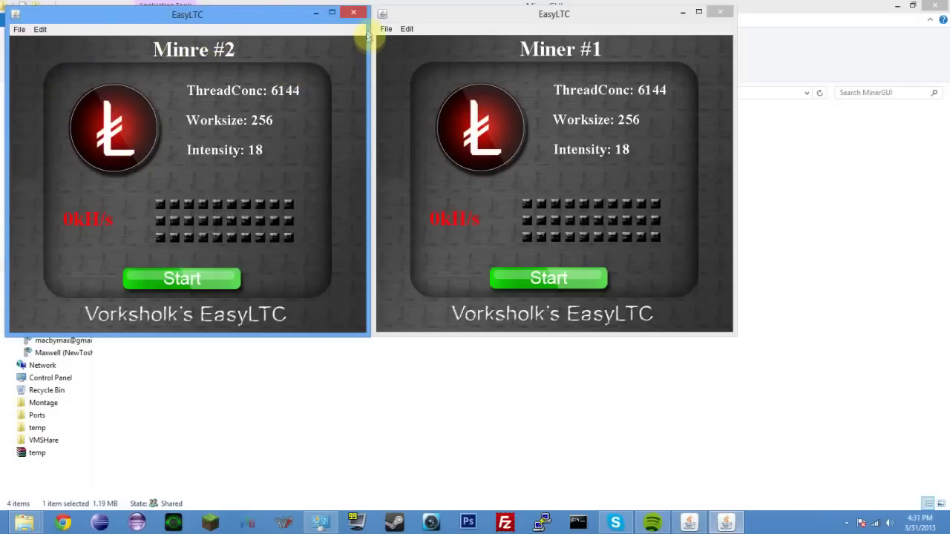
click(459, 17)
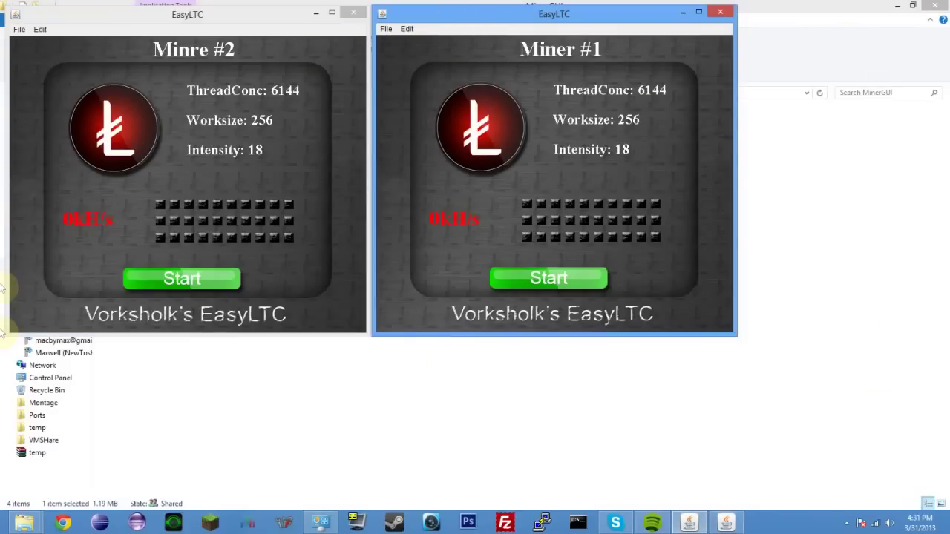
click(356, 326)
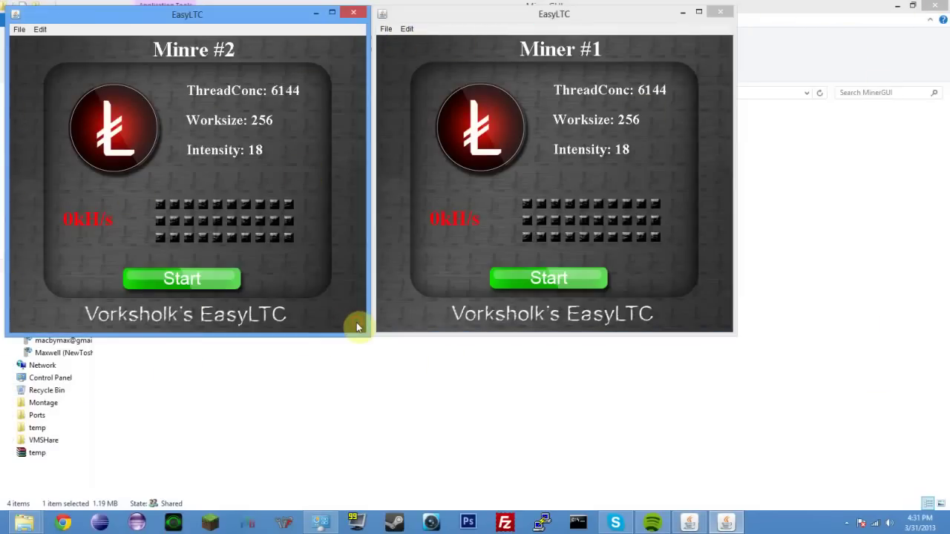
drag(366, 286, 409, 281)
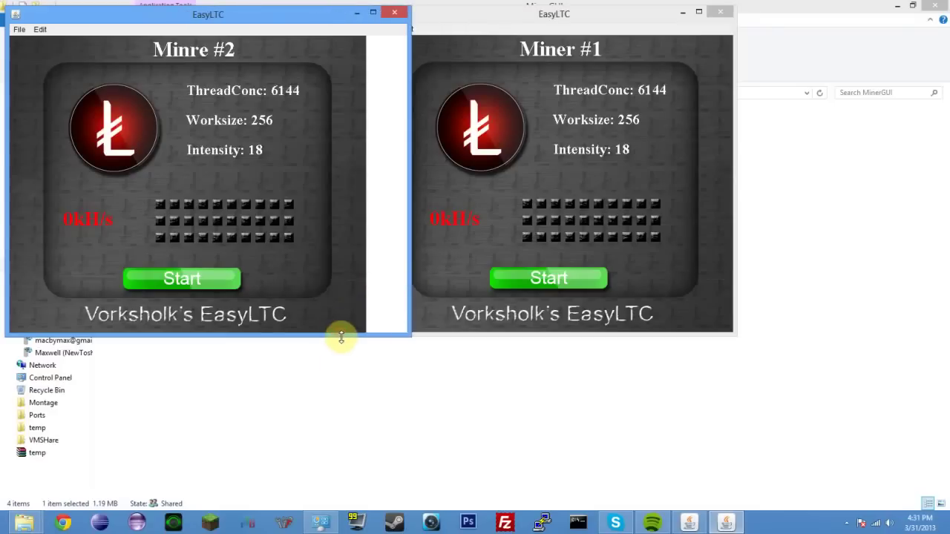
drag(341, 337, 339, 368)
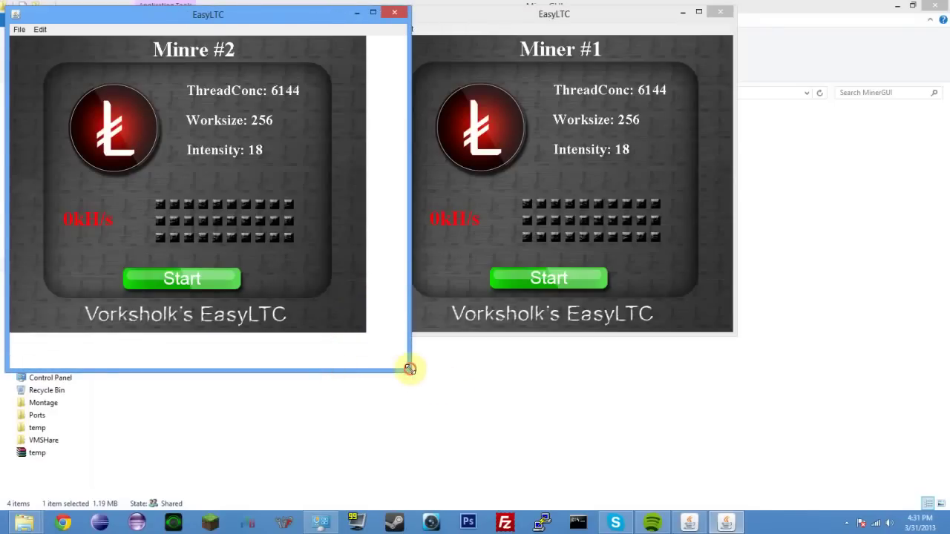
drag(410, 369, 369, 335)
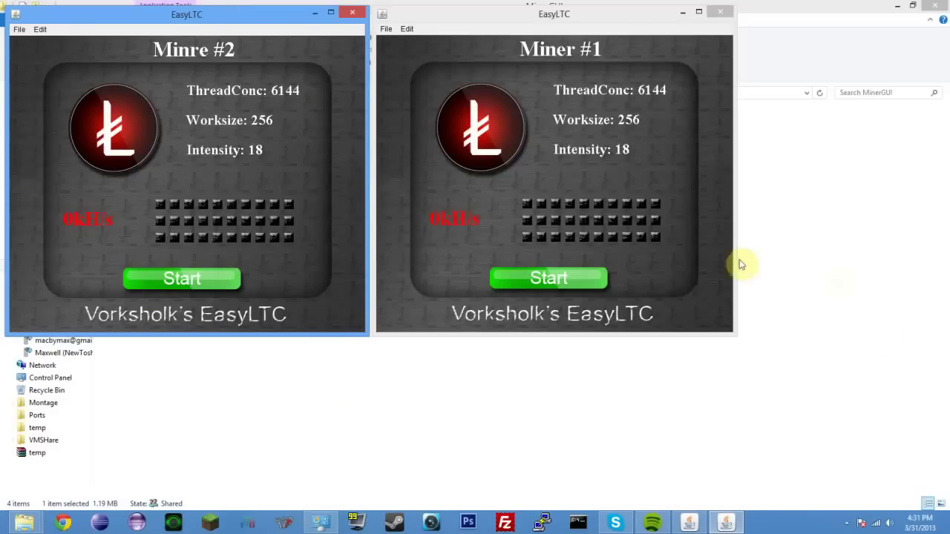
click(718, 306)
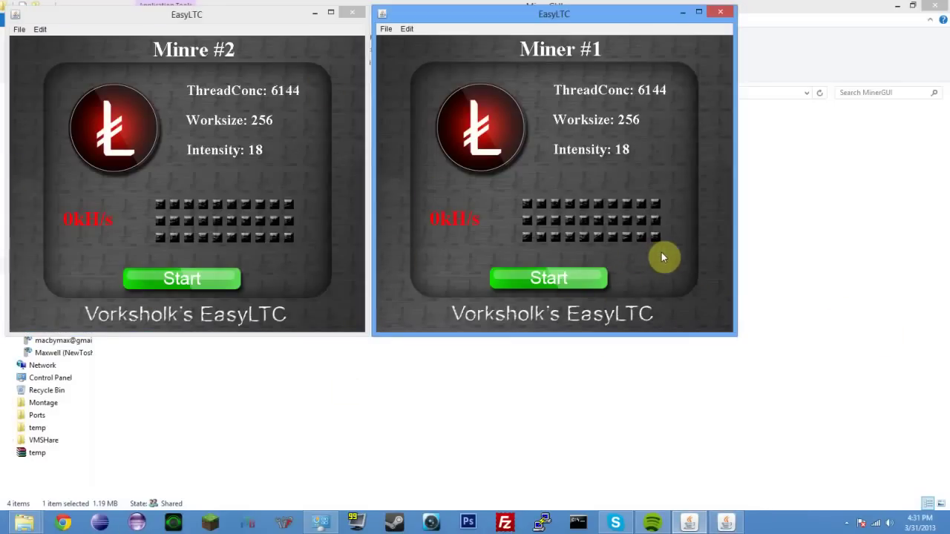